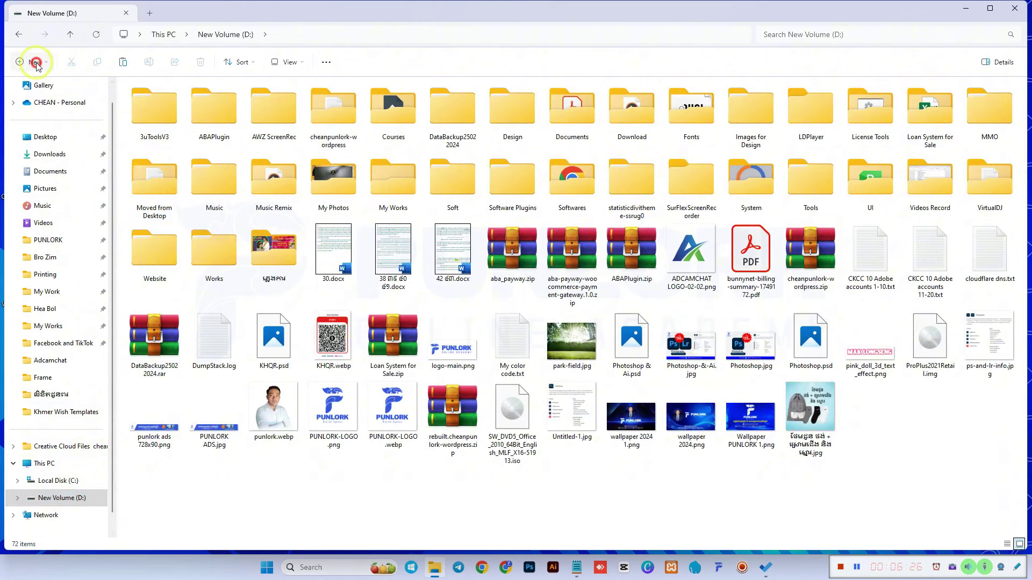
# - Create a folder named Moved From Download on drive D and move the cut Downloads items into it
pyautogui.click(31, 62)
pyautogui.click(96, 90)
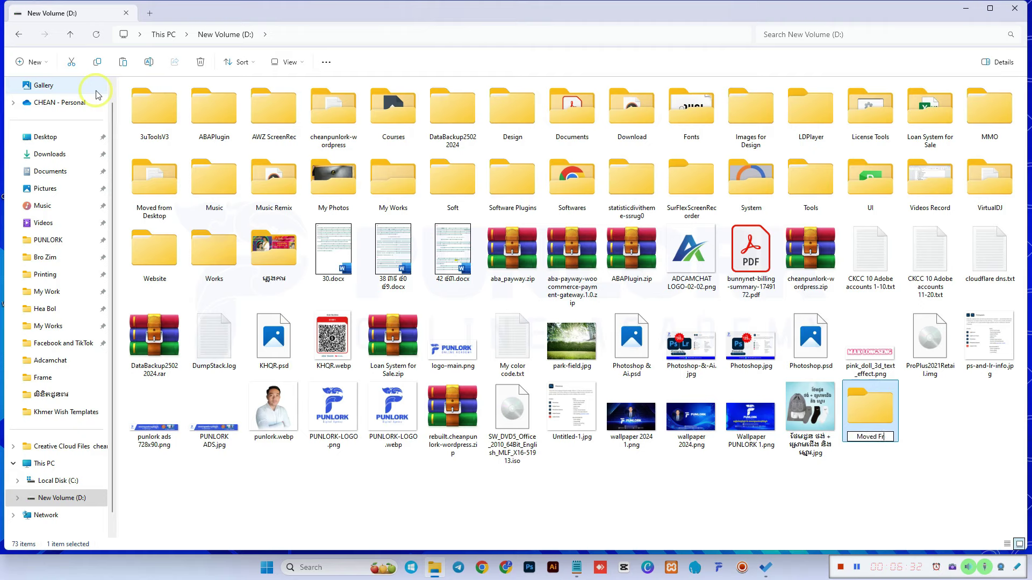
pyautogui.write('Moved From Downl')
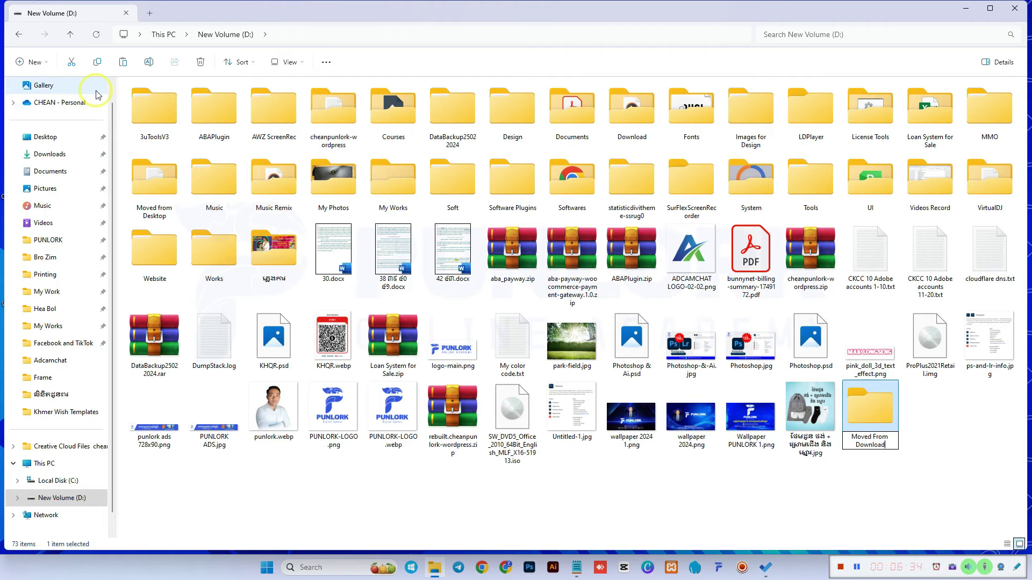
pyautogui.write('oad')
pyautogui.press('Return')
pyautogui.press('Return')
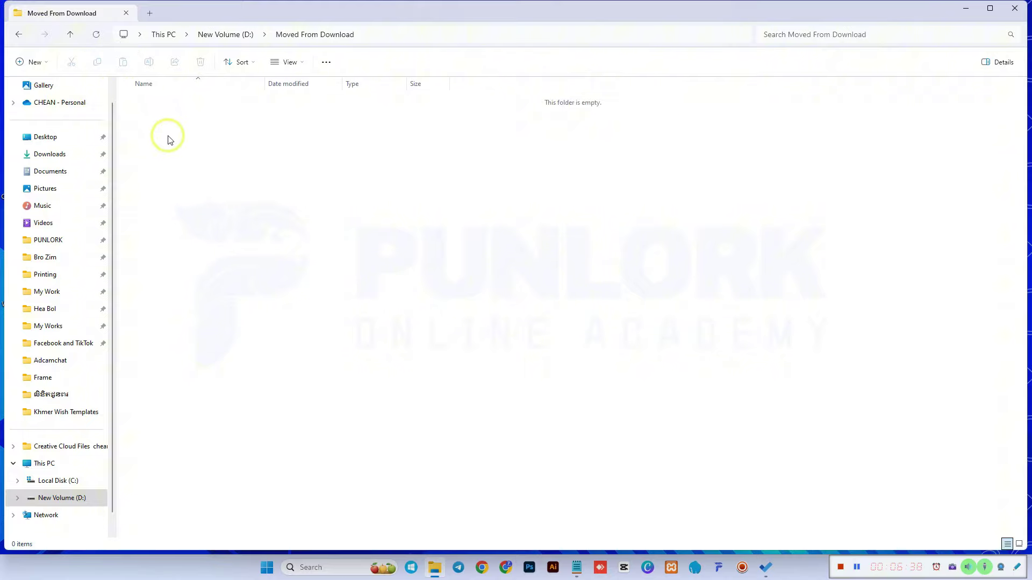
pyautogui.hotkey('ctrl', 'v')
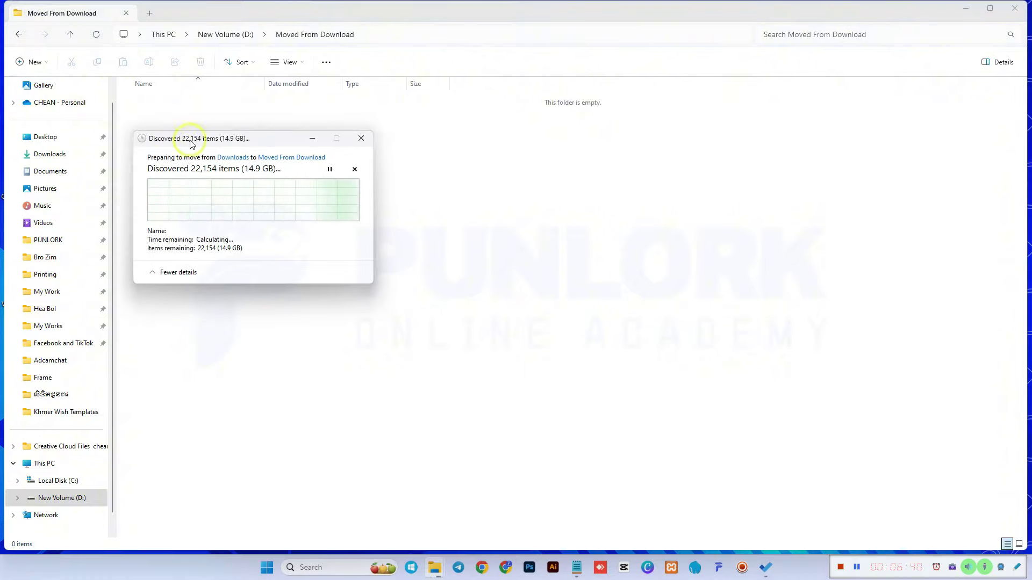
pyautogui.moveTo(191, 144); pyautogui.dragTo(339, 153)
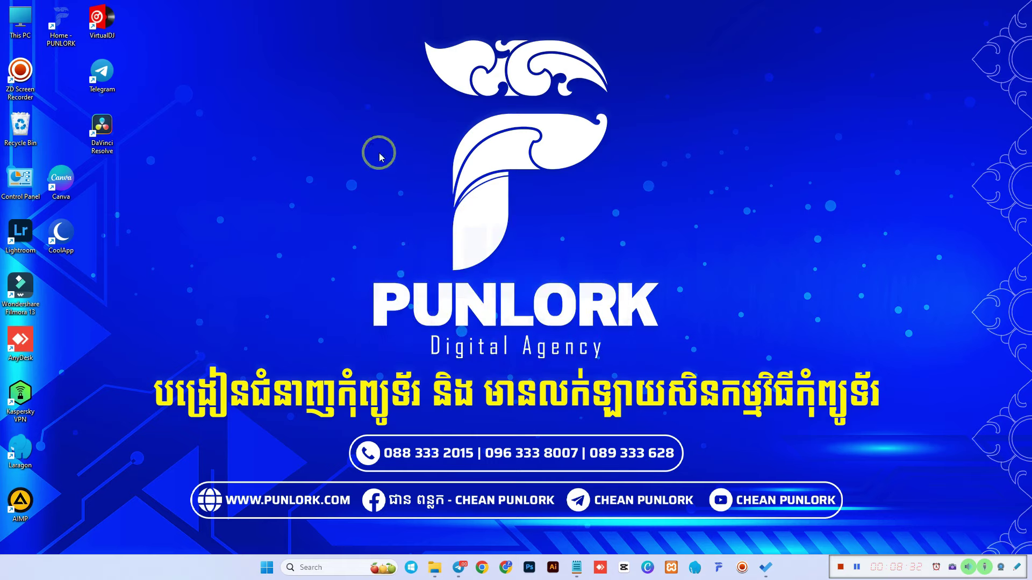
# - Move the loose files from the Documents folder into the Moved from Documents folder on drive D
pyautogui.doubleClick(21, 21)
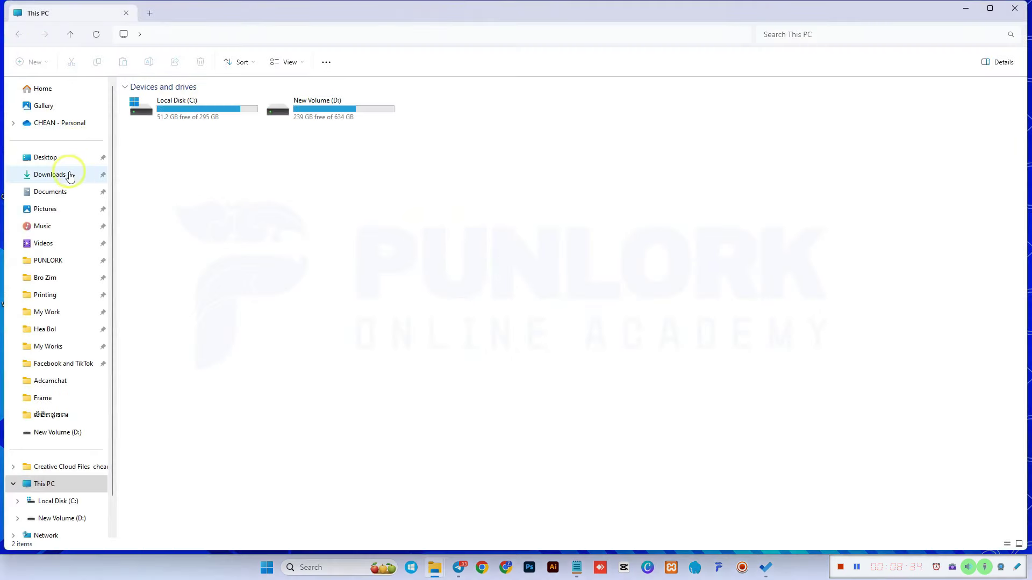
pyautogui.click(70, 175)
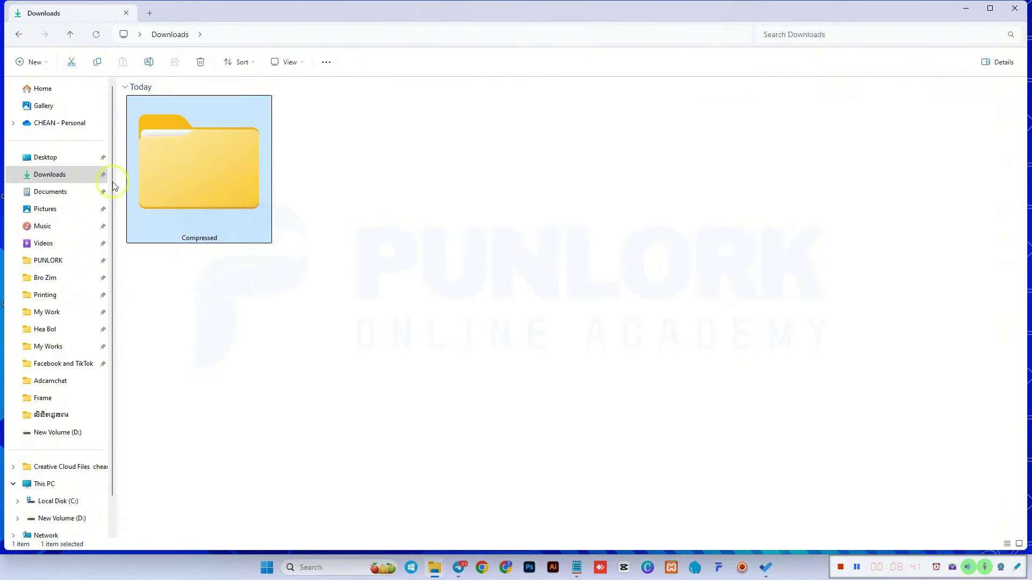
pyautogui.click(52, 192)
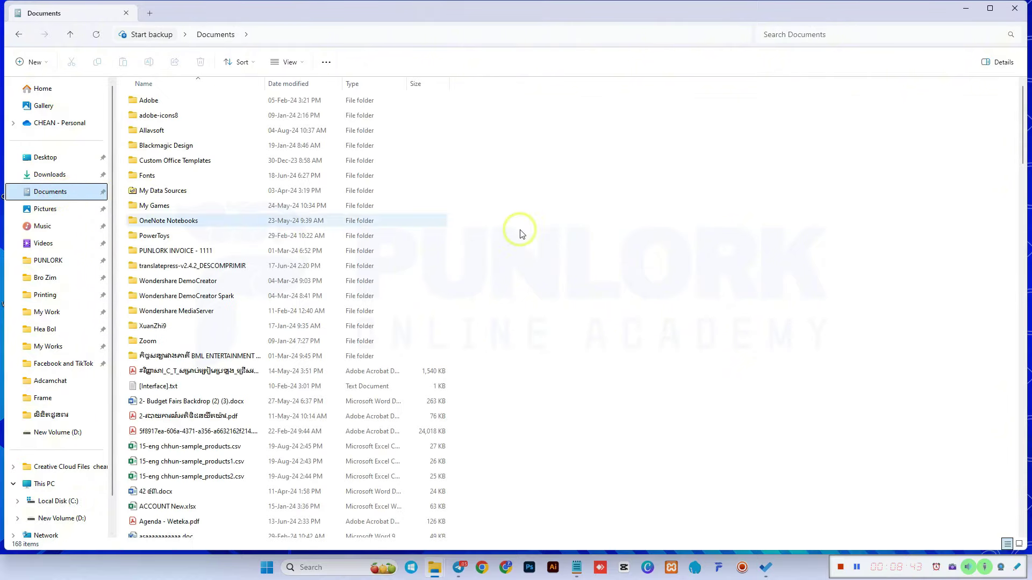
pyautogui.scroll(-10, 542, 324)
pyautogui.scroll(-20, 542, 324)
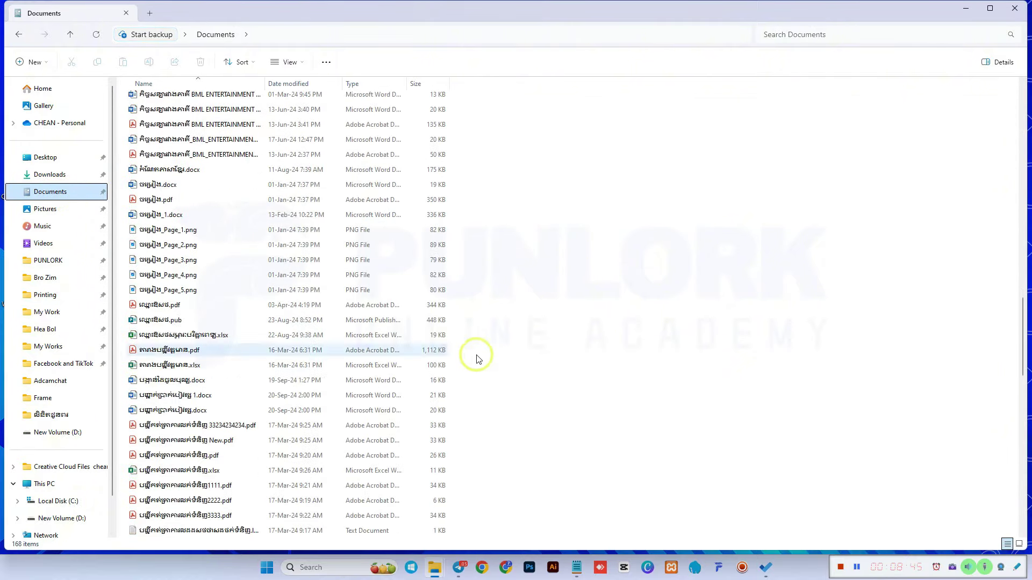
pyautogui.moveTo(1017, 306); pyautogui.dragTo(265, 172)
pyautogui.scroll(5, 301, 199)
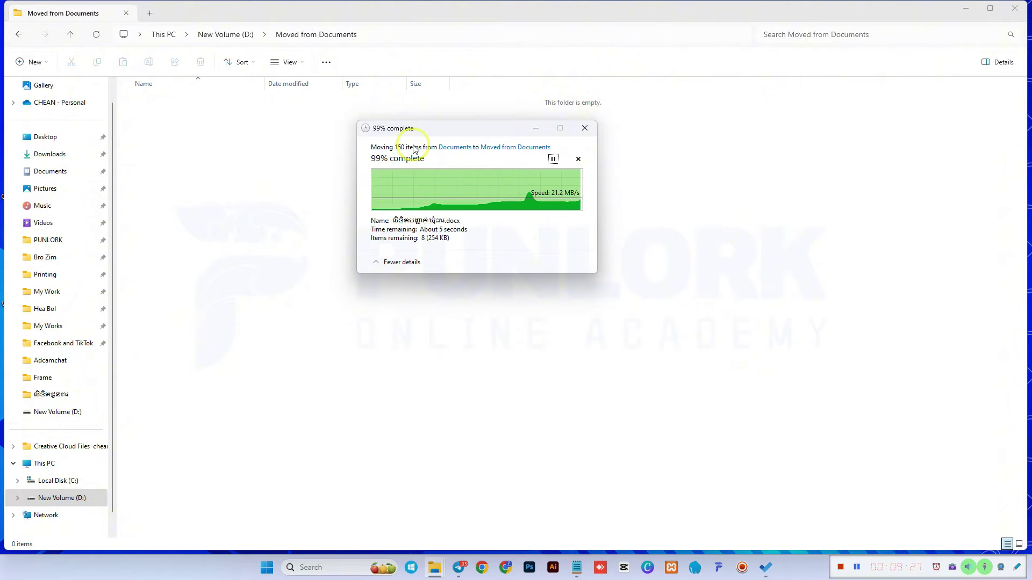
pyautogui.click(528, 216)
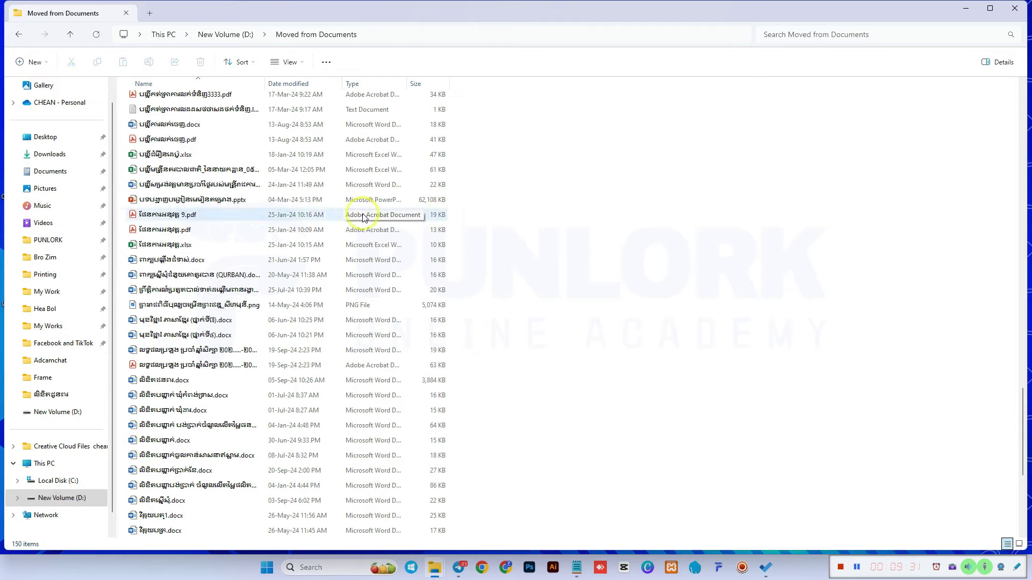
# - Check the Downloads folder, the contents of drive D and the free space on drive C, and put the file window away
pyautogui.click(50, 154)
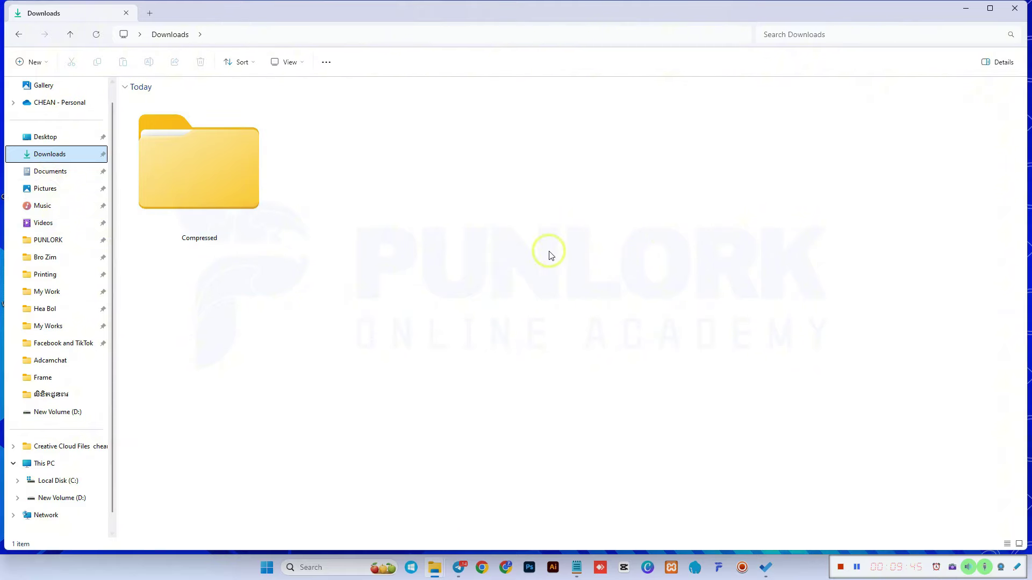
pyautogui.click(66, 418)
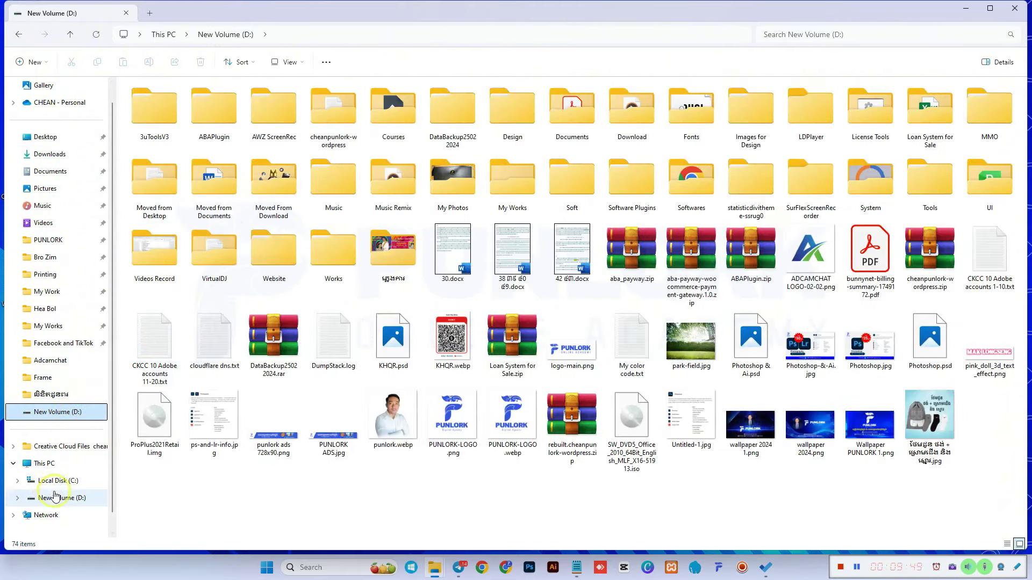
pyautogui.click(42, 464)
pyautogui.click(217, 110)
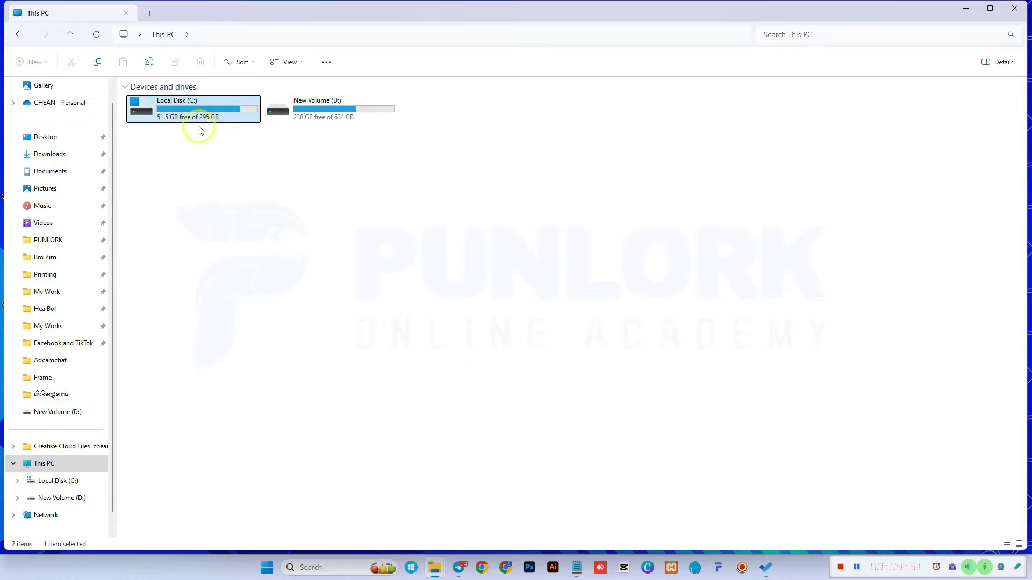
pyautogui.click(969, 9)
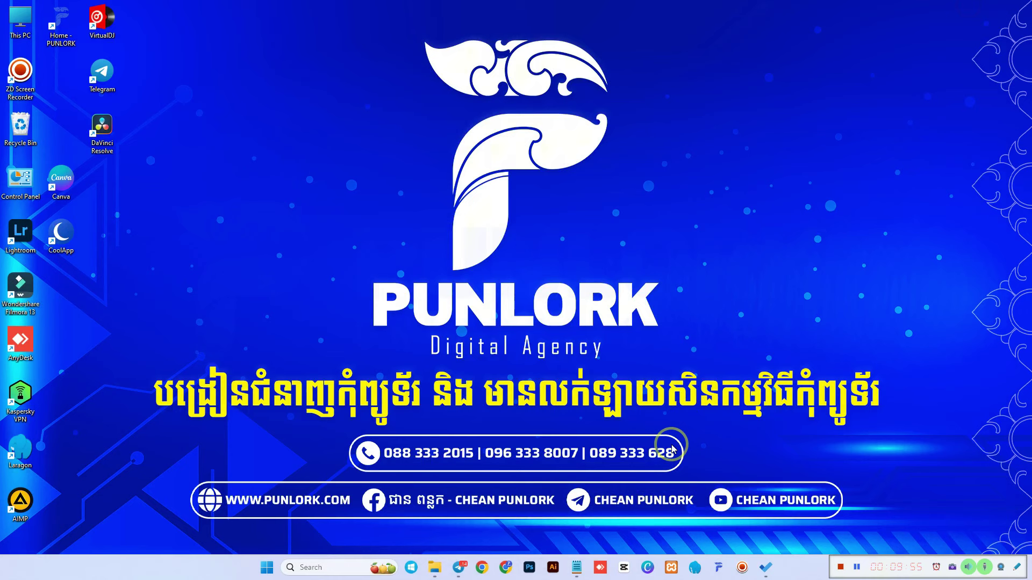
# - Switch to the cleanup notes in Notepad and highlight the word Prefetch in item 3
pyautogui.click(576, 567)
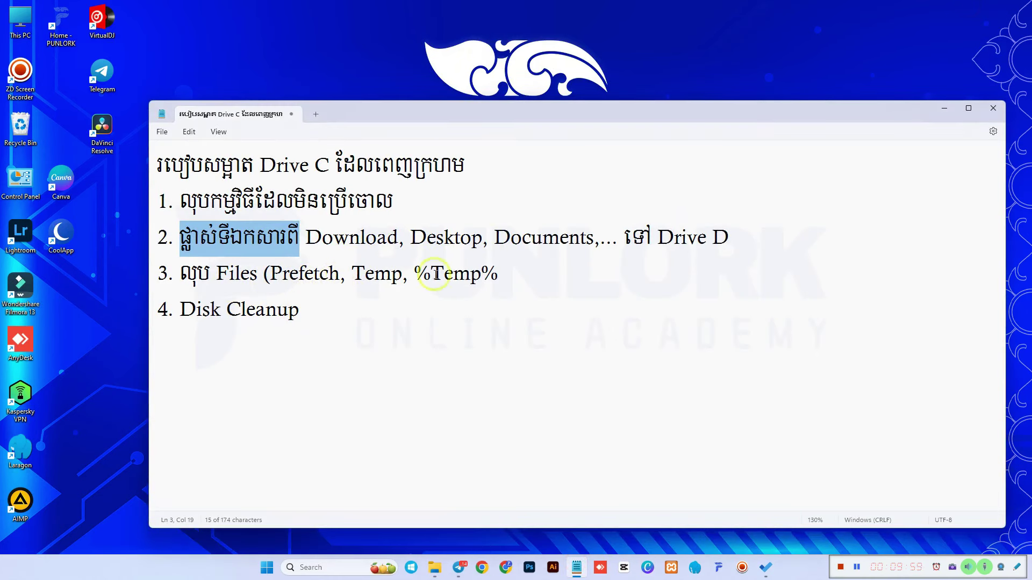
pyautogui.moveTo(516, 274); pyautogui.dragTo(268, 274)
pyautogui.click(319, 276)
pyautogui.moveTo(340, 275); pyautogui.dragTo(271, 278)
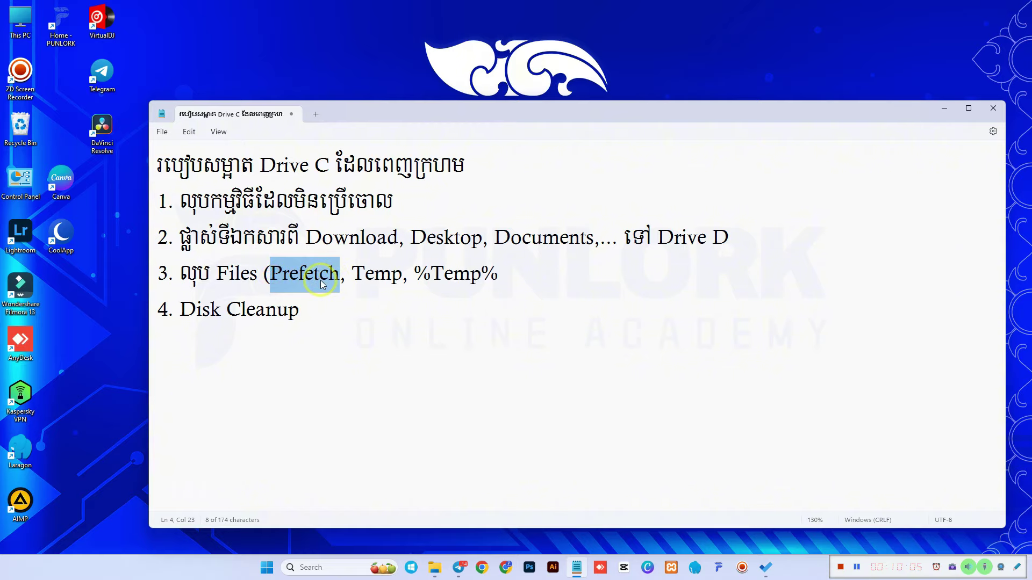
# - Open the Windows Prefetch folder by running Prefetch from the Run dialog
pyautogui.click(319, 569)
pyautogui.write('run')
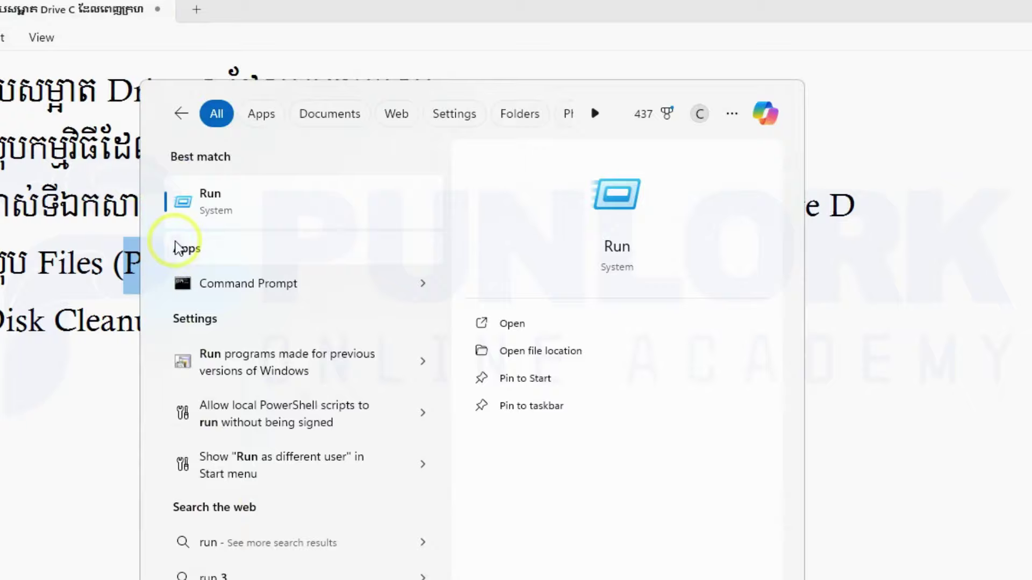
pyautogui.click(349, 233)
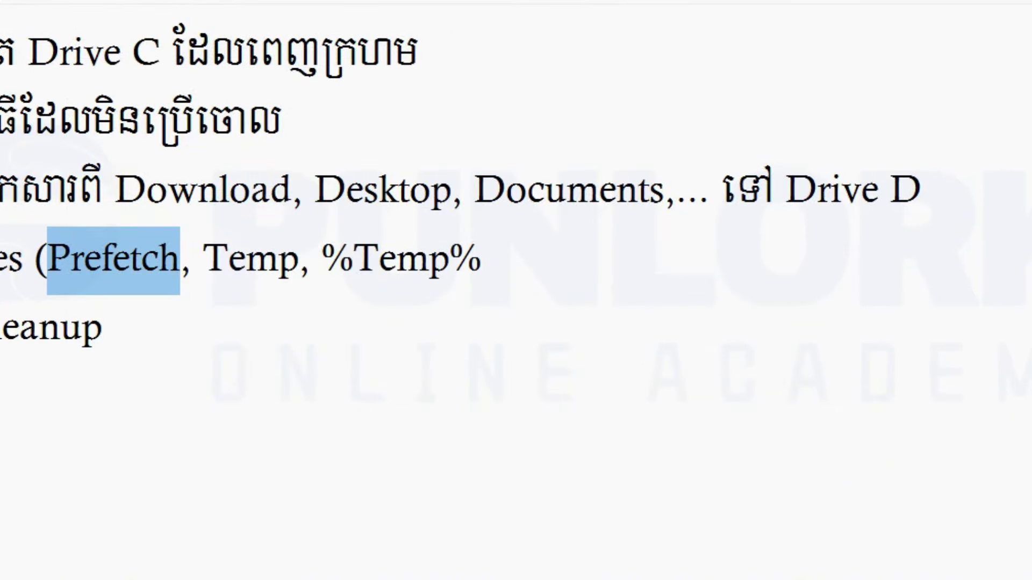
pyautogui.moveTo(183, 473); pyautogui.dragTo(394, 295)
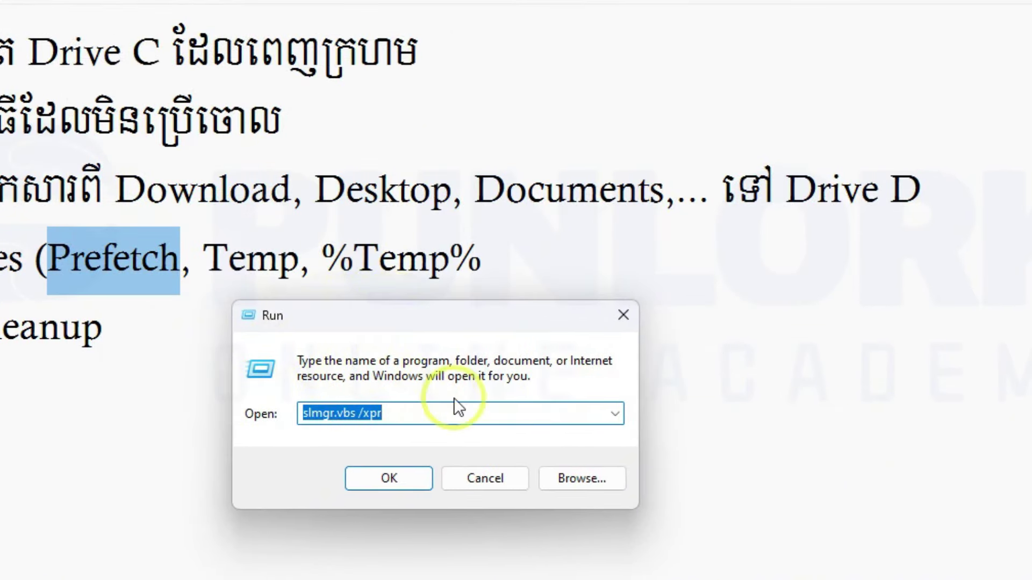
pyautogui.write('Prefetch')
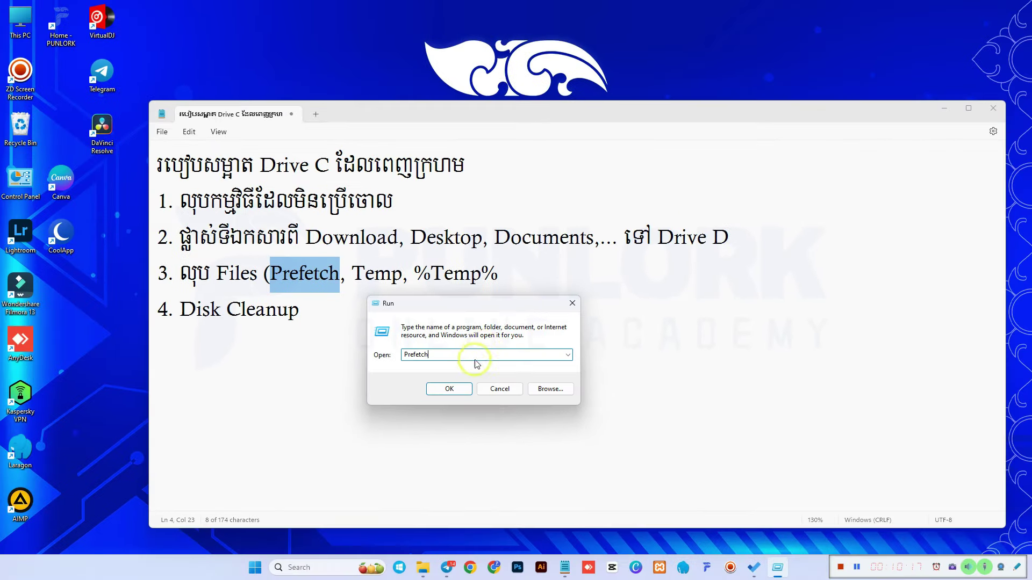
pyautogui.click(388, 479)
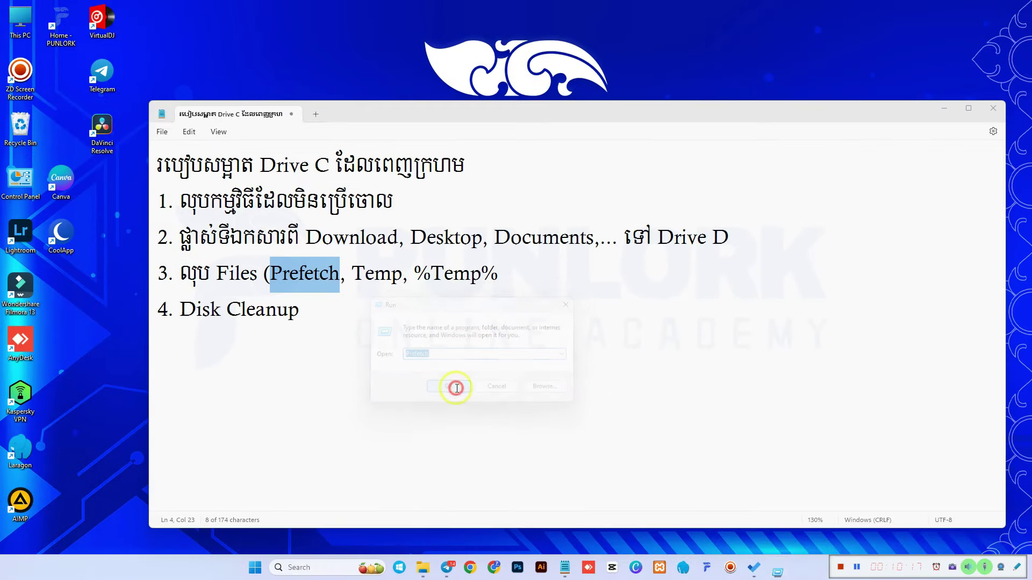
pyautogui.click(527, 296)
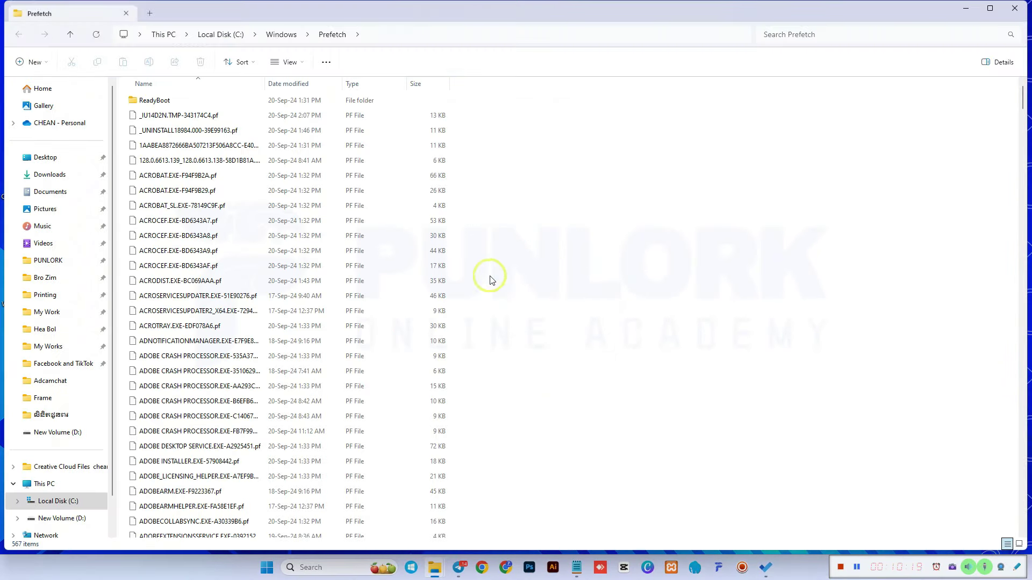
# - Delete everything in the Prefetch folder, skipping all files in use, and close the folder window
pyautogui.click(224, 192)
pyautogui.hotkey('ctrl', 'a')
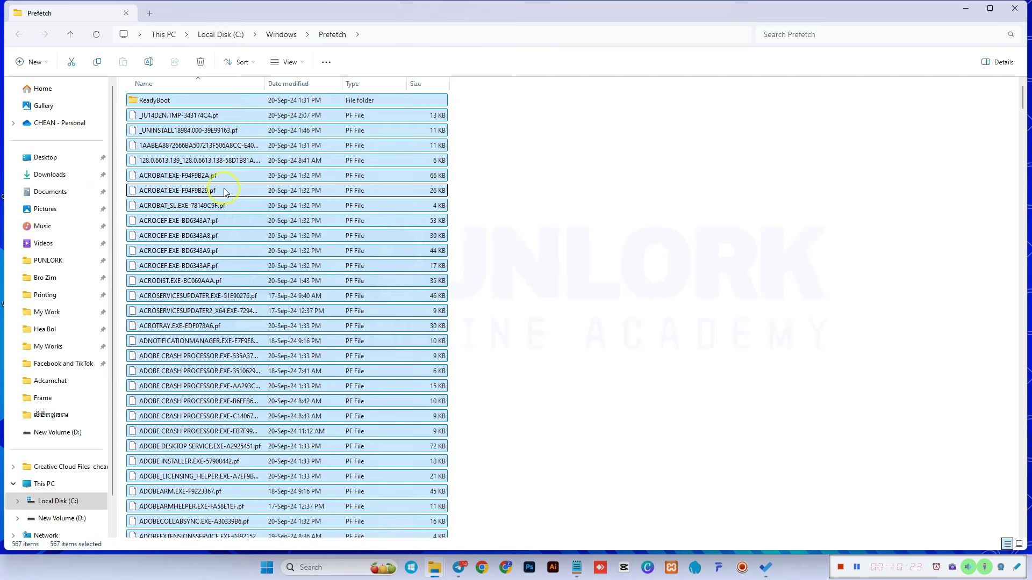
pyautogui.press('Delete')
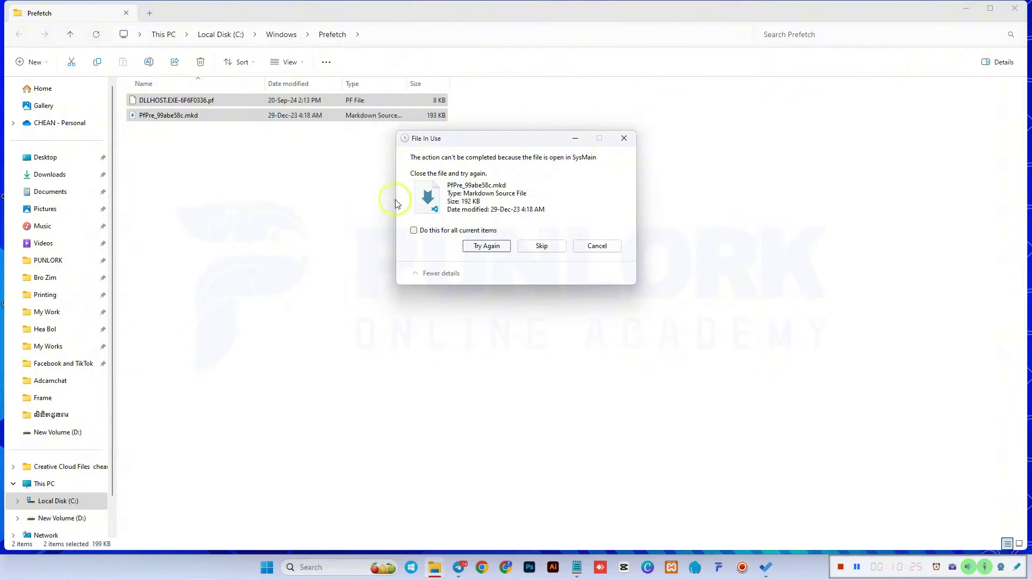
pyautogui.click(413, 230)
pyautogui.click(542, 245)
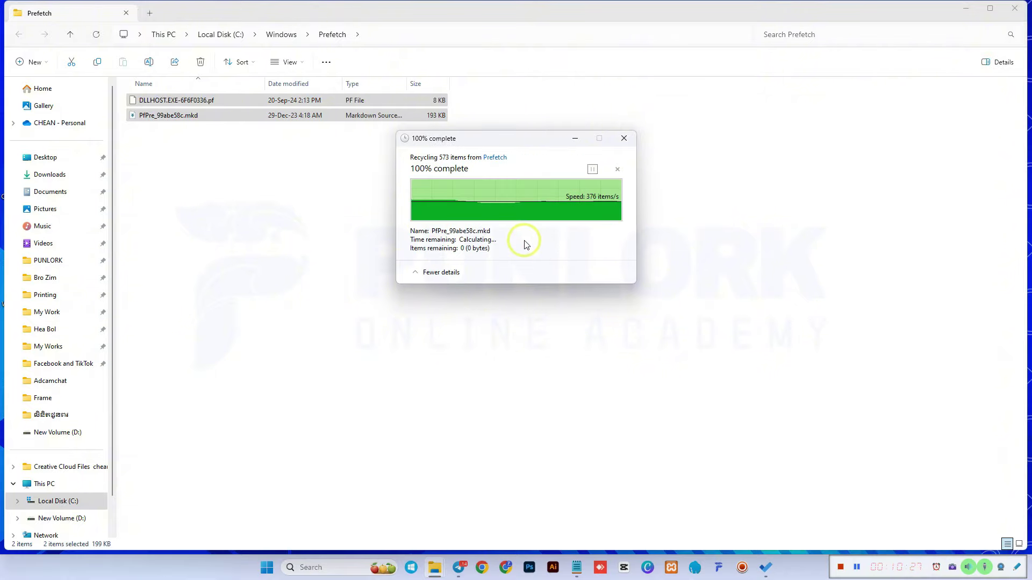
pyautogui.click(1020, 10)
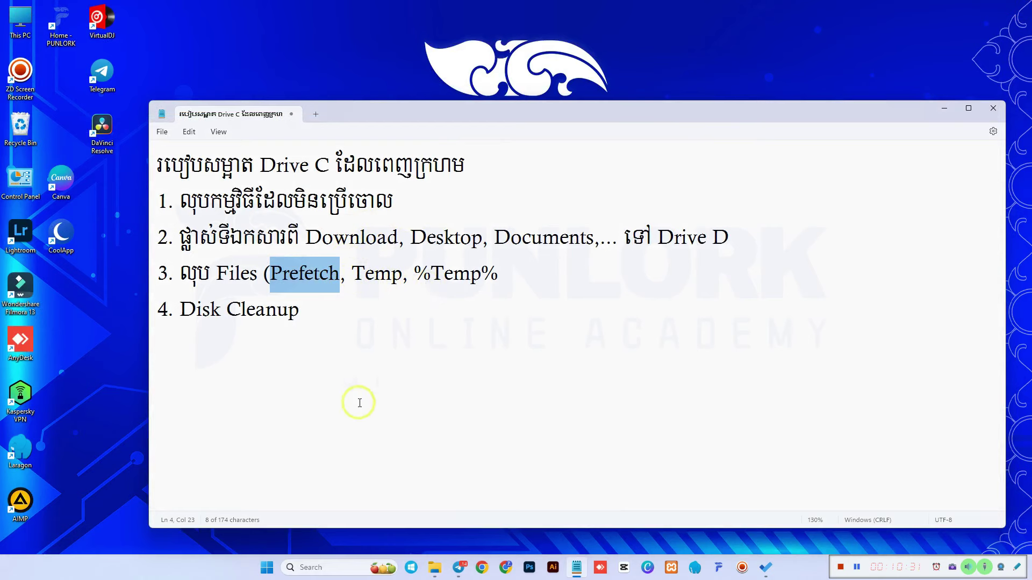
# - Open the Windows Temp folder by running Temp from the Run dialog
pyautogui.click(312, 573)
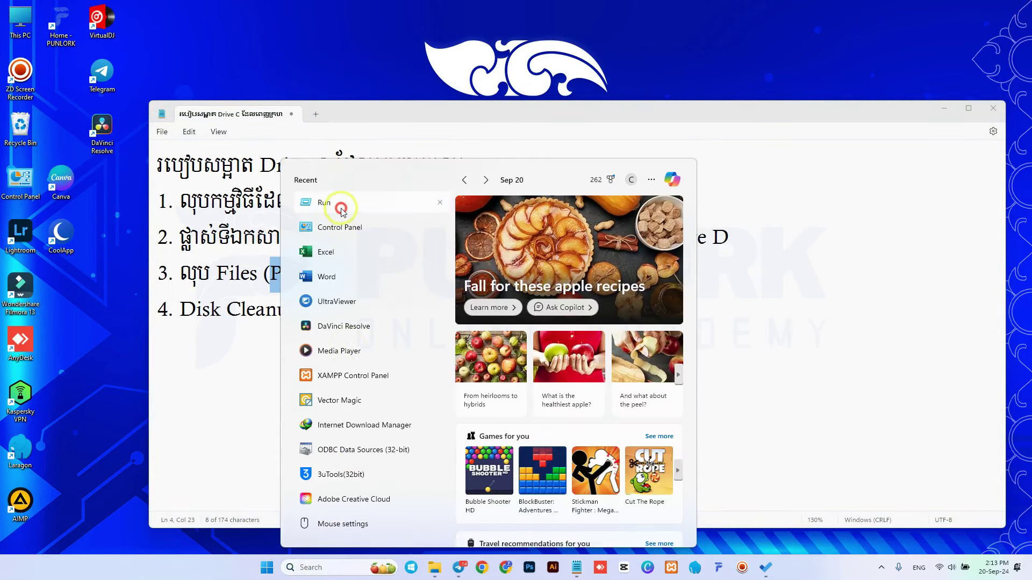
pyautogui.click(341, 204)
pyautogui.moveTo(76, 445); pyautogui.dragTo(490, 321)
pyautogui.write('T')
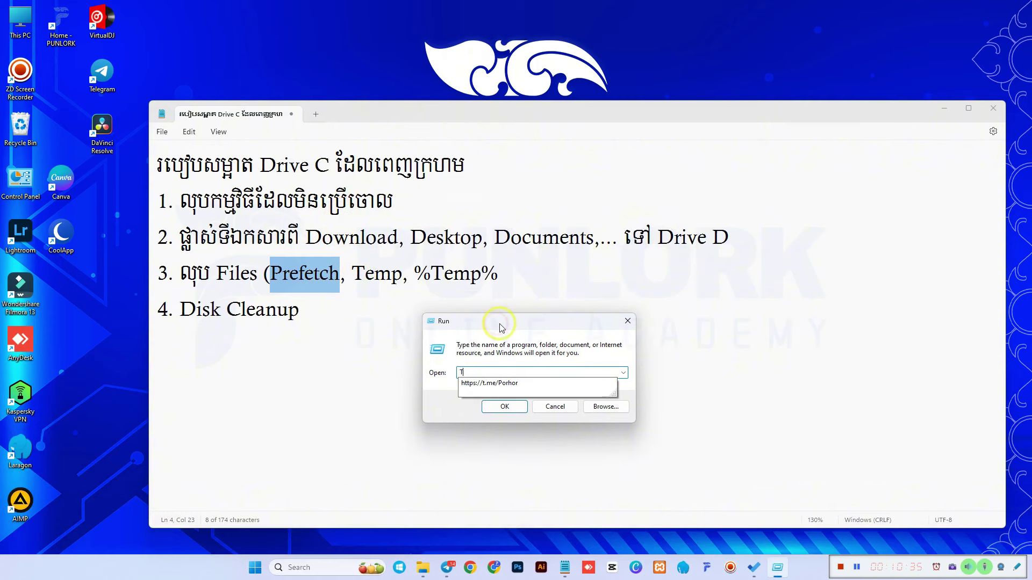
pyautogui.write('emp')
pyautogui.click(504, 406)
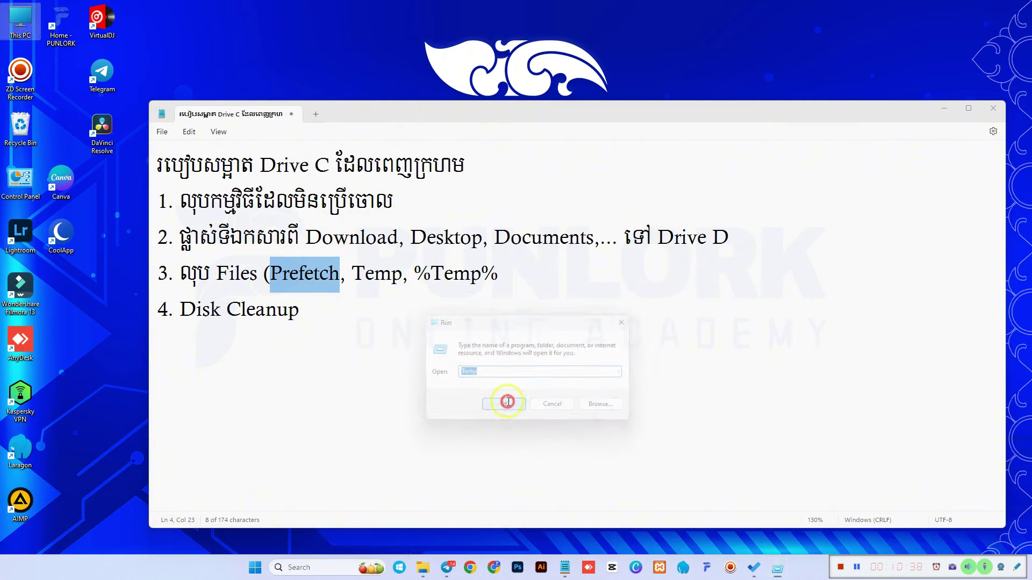
pyautogui.click(527, 295)
# - Delete everything in the Windows Temp folder, skipping all files and folders in use
pyautogui.hotkey('ctrl', 'a')
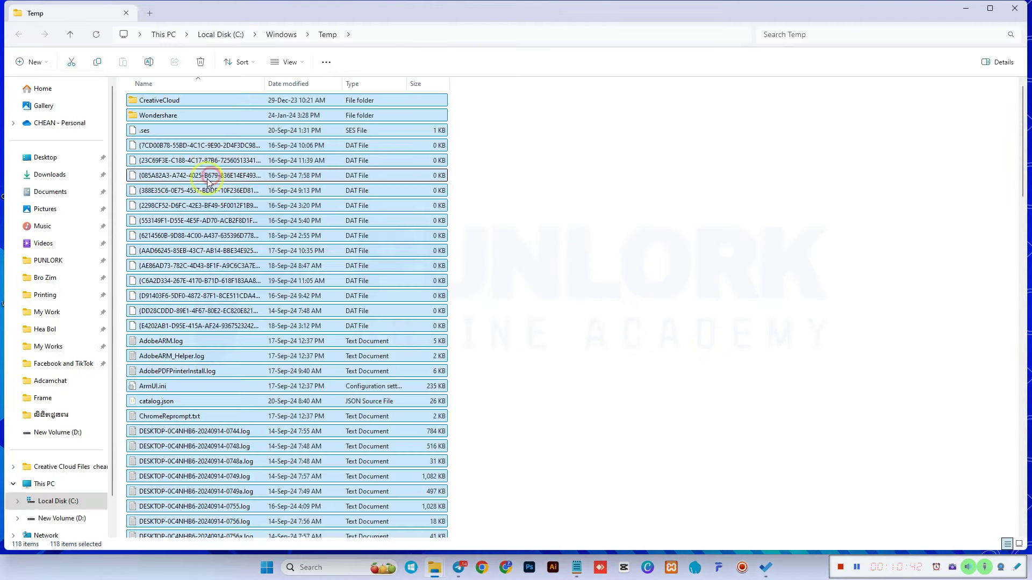
pyautogui.press('Delete')
pyautogui.click(471, 237)
pyautogui.click(543, 253)
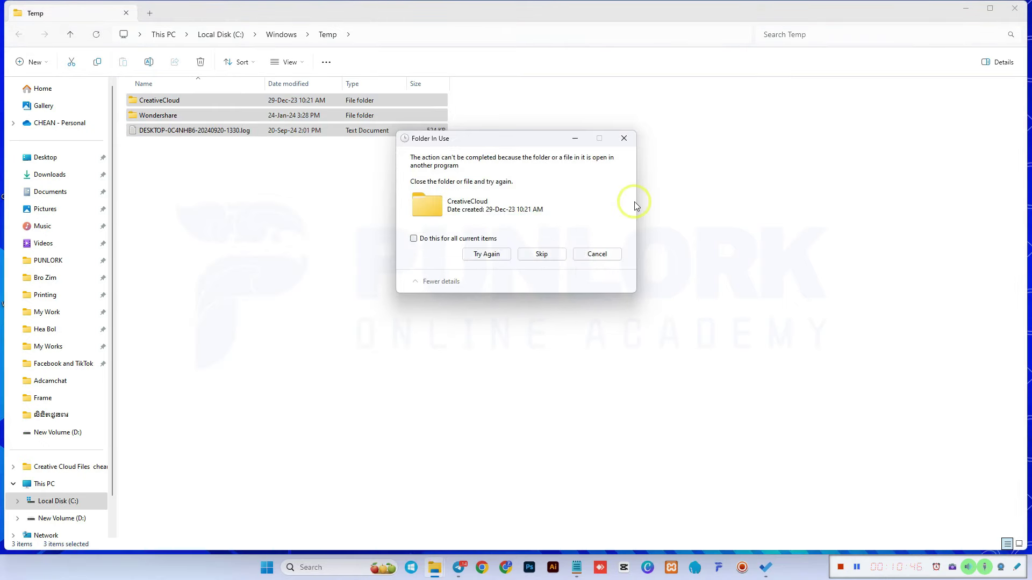
pyautogui.click(481, 238)
pyautogui.click(541, 254)
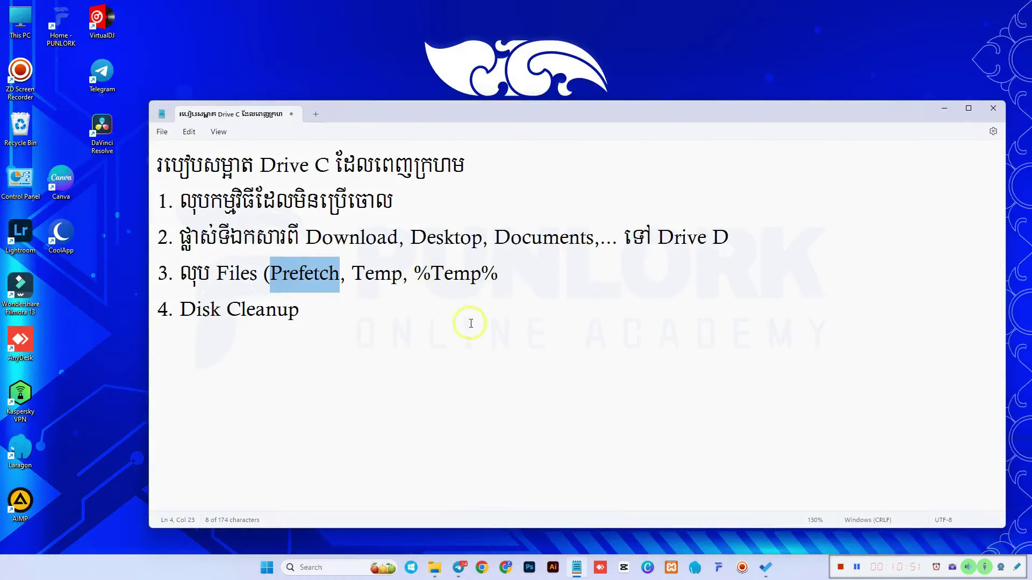
# - Open the user account's temporary files folder by running %Temp% from the Run dialog
pyautogui.click(301, 564)
pyautogui.click(323, 299)
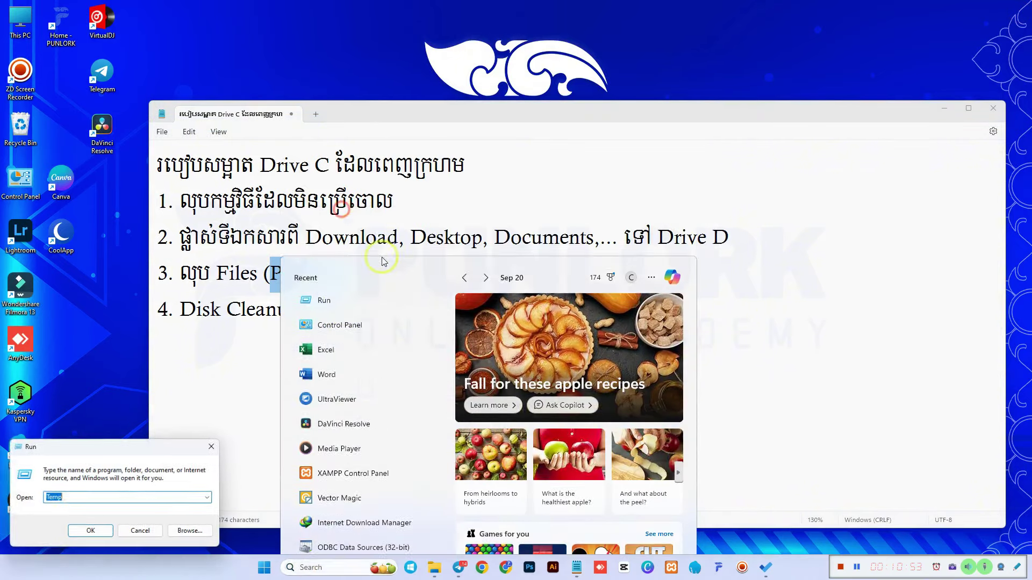
pyautogui.moveTo(144, 445); pyautogui.dragTo(498, 353)
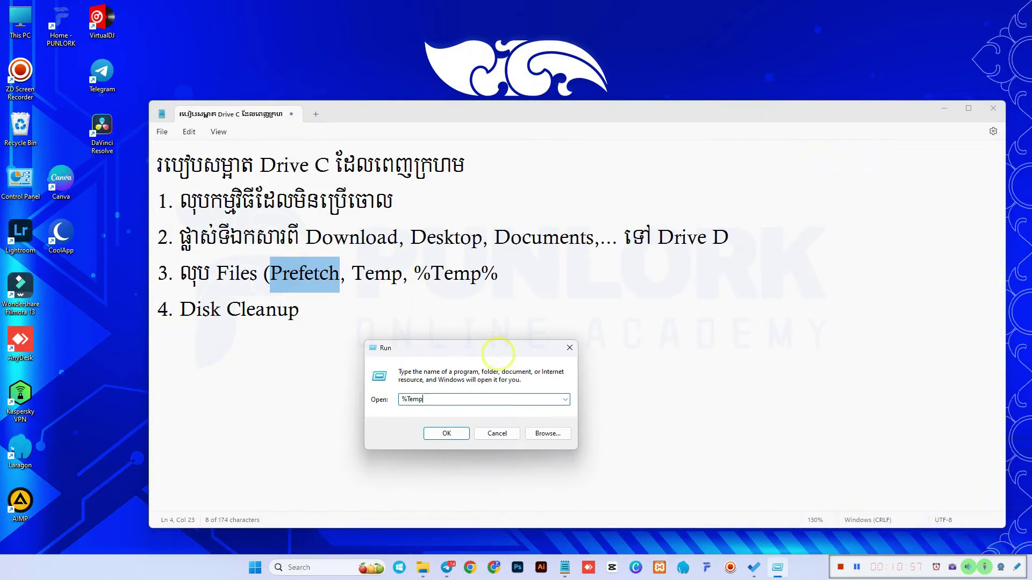
pyautogui.click(446, 433)
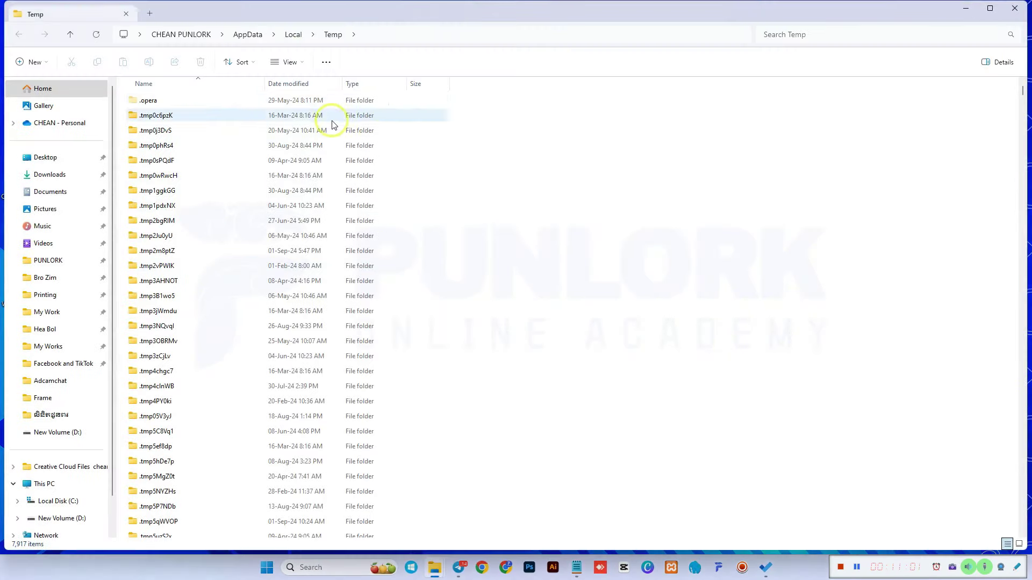
# - Permanently delete everything in the user Temp folder, continuing with administrator permission for all items, cancel the stalled remainder, and close the folder window
pyautogui.hotkey('ctrl', 'a')
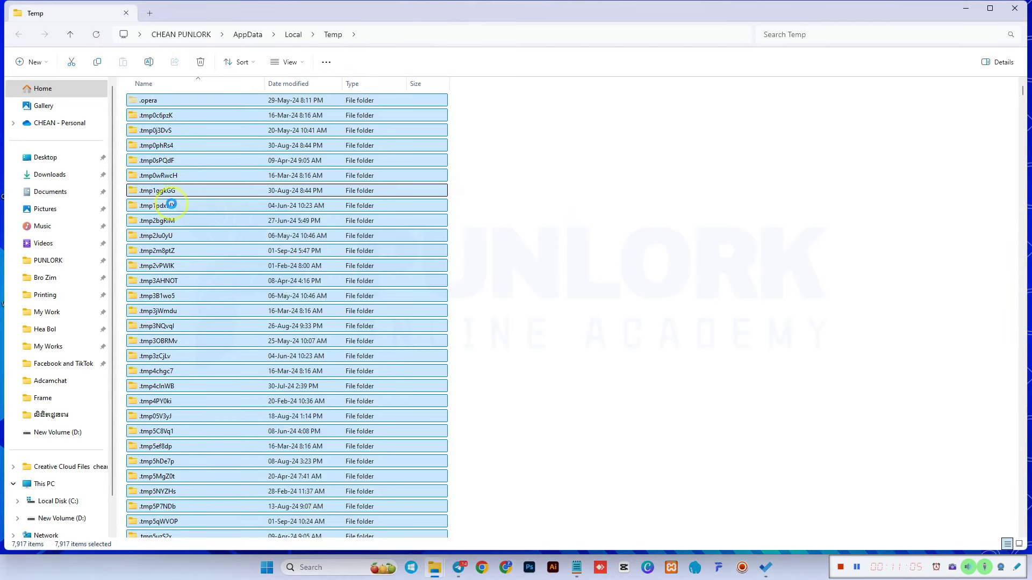
pyautogui.hotkey('shift', 'Delete')
pyautogui.click(559, 292)
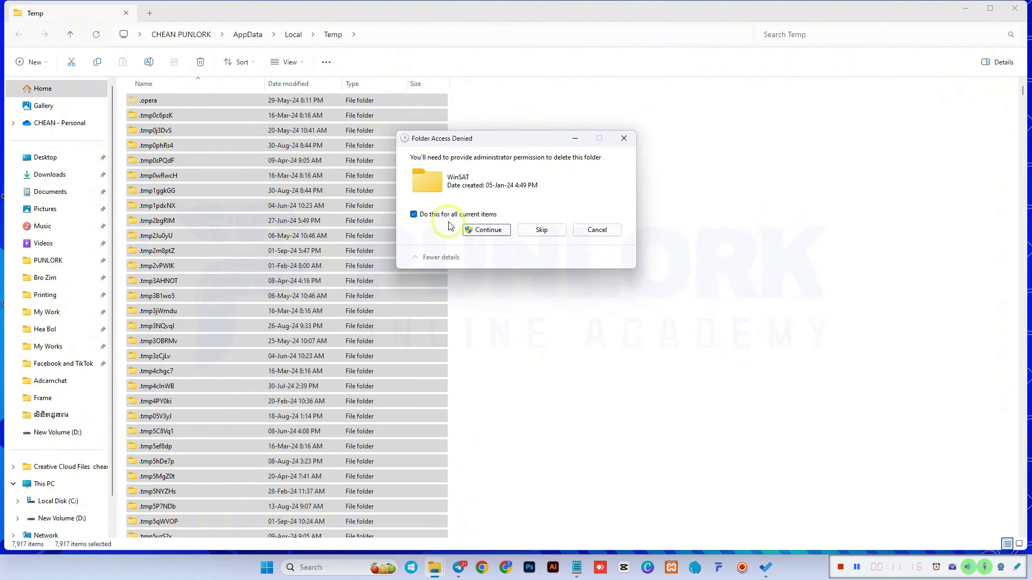
pyautogui.click(488, 228)
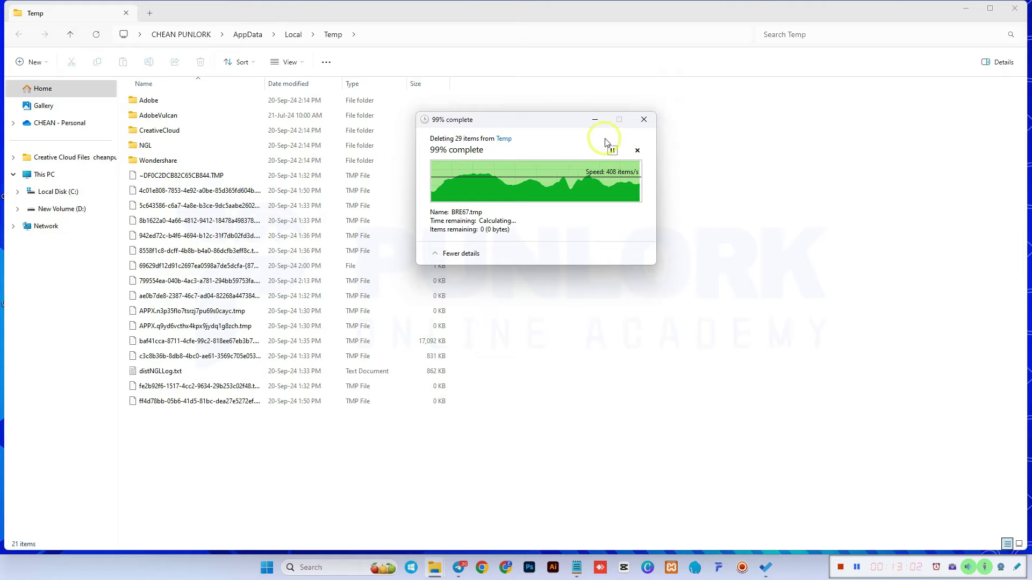
pyautogui.click(643, 118)
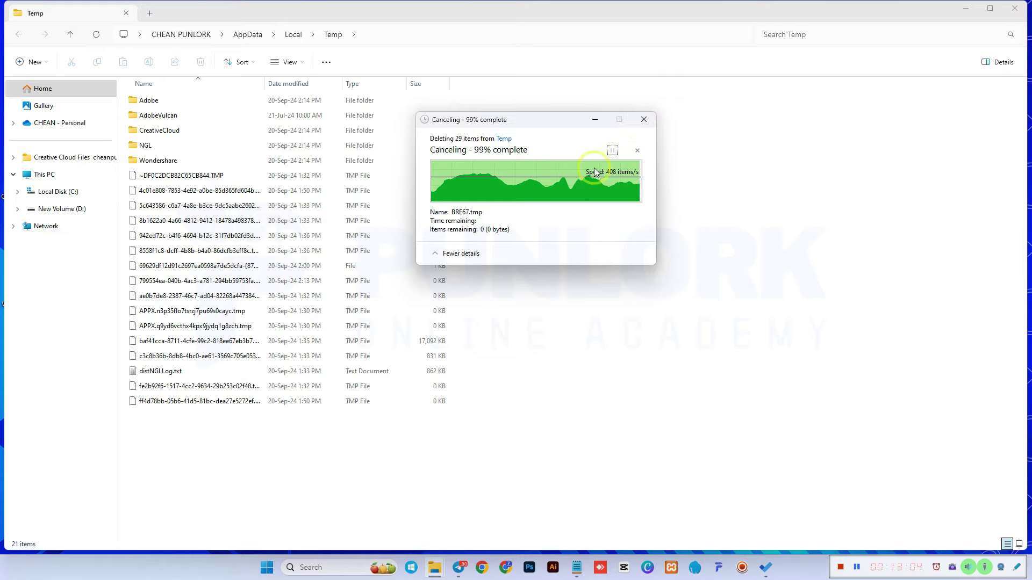
pyautogui.click(1014, 8)
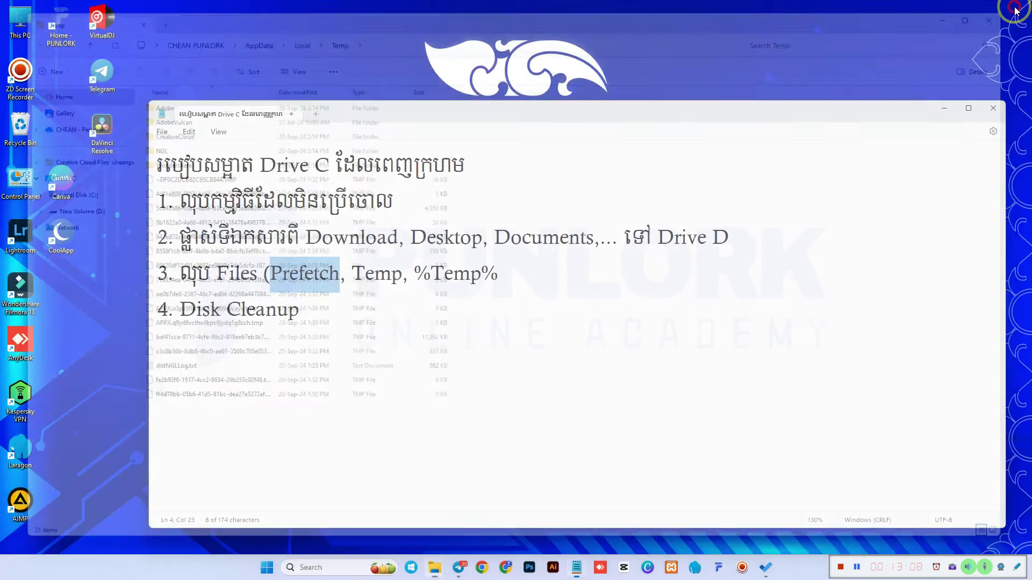
# - Search Windows for Disk Cleanup and start it for drive C
pyautogui.moveTo(522, 273); pyautogui.dragTo(180, 273)
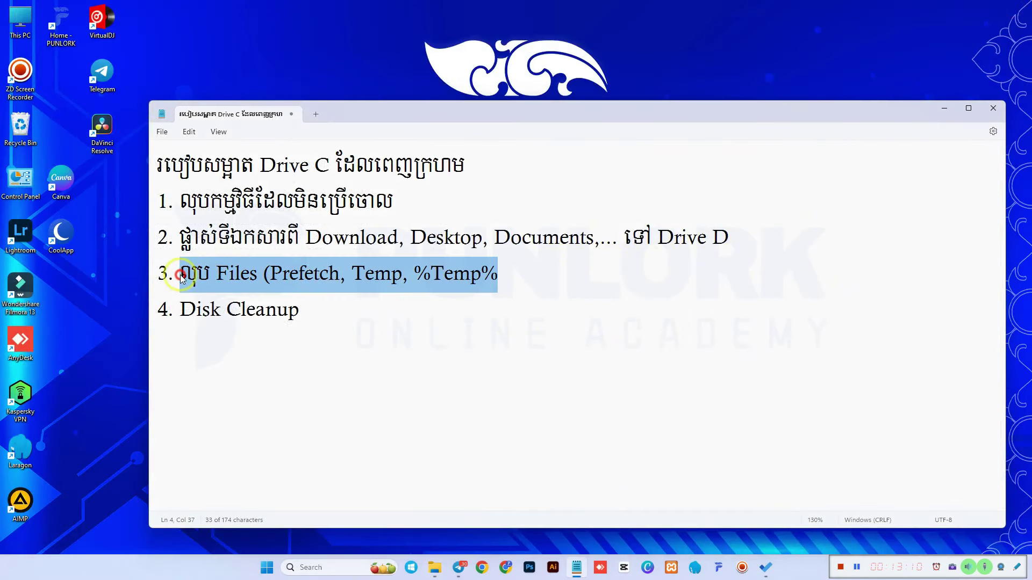
pyautogui.click(196, 310)
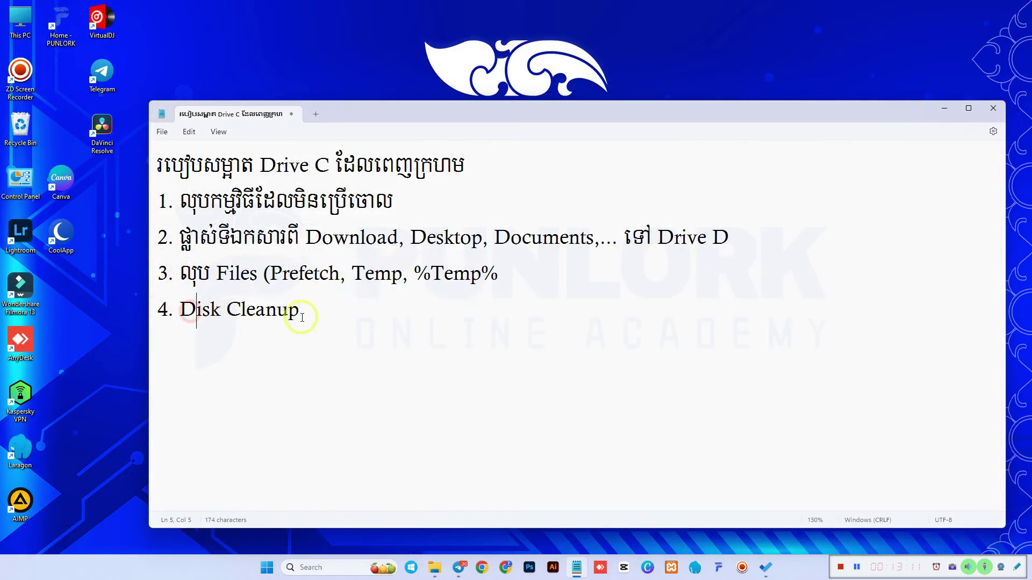
pyautogui.click(309, 566)
pyautogui.write('disk')
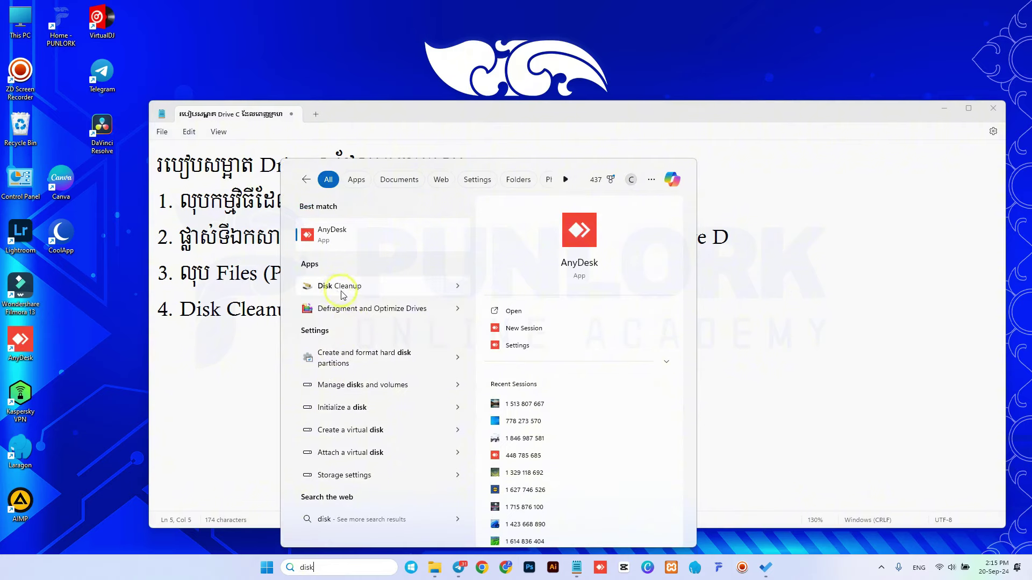
pyautogui.click(348, 291)
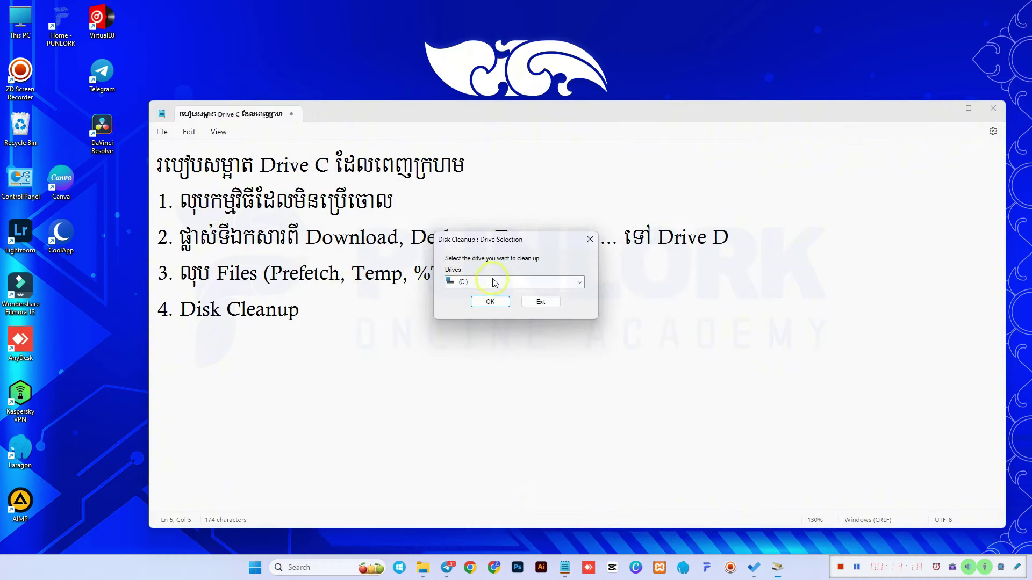
pyautogui.click(490, 302)
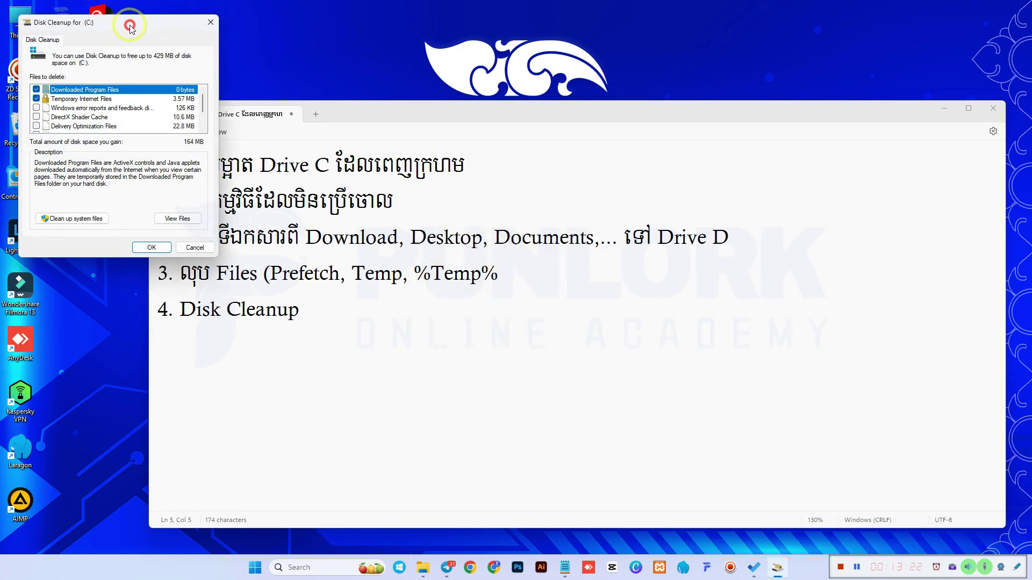
# - Exclude Downloaded Program Files from the cleanup and include DirectX Shader Cache, Delivery Optimization Files and Recycle Bin
pyautogui.moveTo(127, 22); pyautogui.dragTo(564, 85)
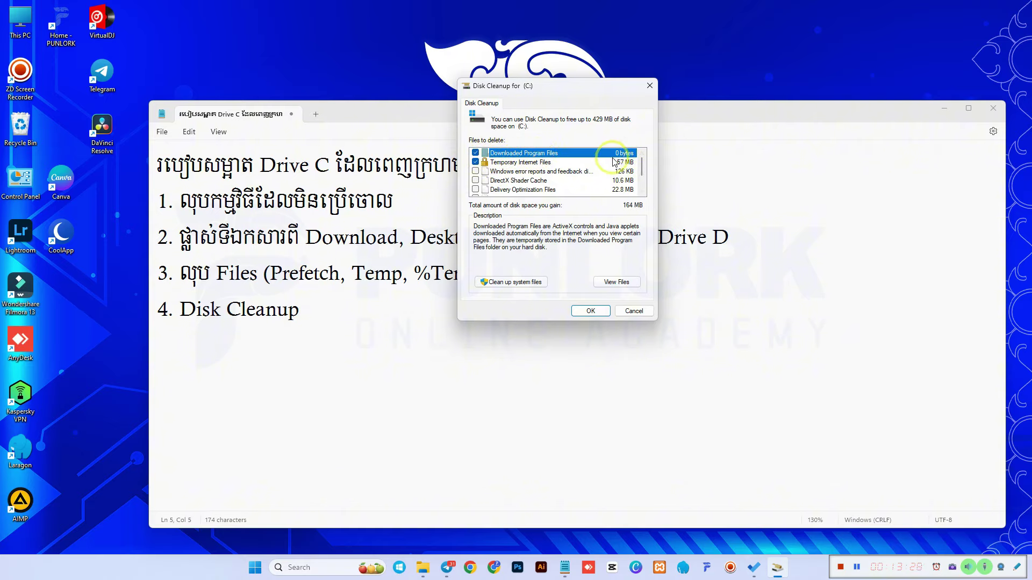
pyautogui.click(475, 153)
pyautogui.click(512, 163)
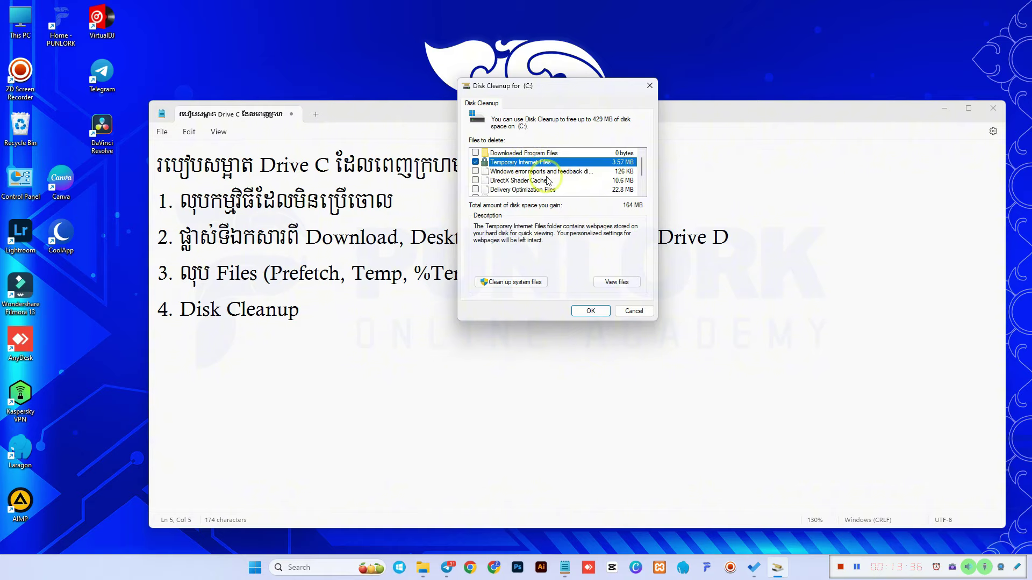
pyautogui.scroll(-2, 548, 181)
pyautogui.scroll(2, 548, 181)
pyautogui.scroll(-2, 499, 186)
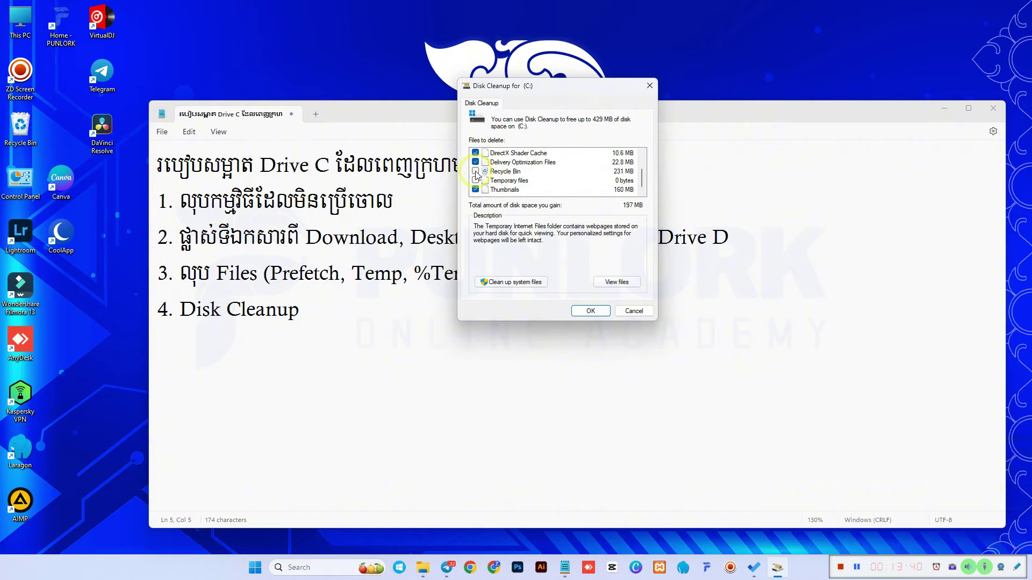
pyautogui.click(481, 182)
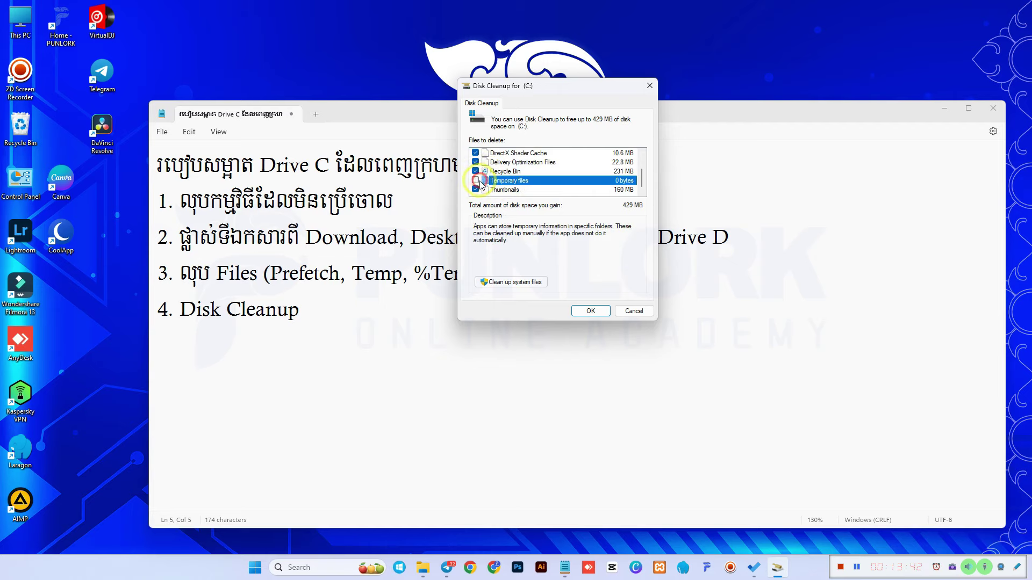
# - Include Windows error reports and Temporary files in the cleanup, and permanently delete all selected file categories
pyautogui.scroll(2, 503, 196)
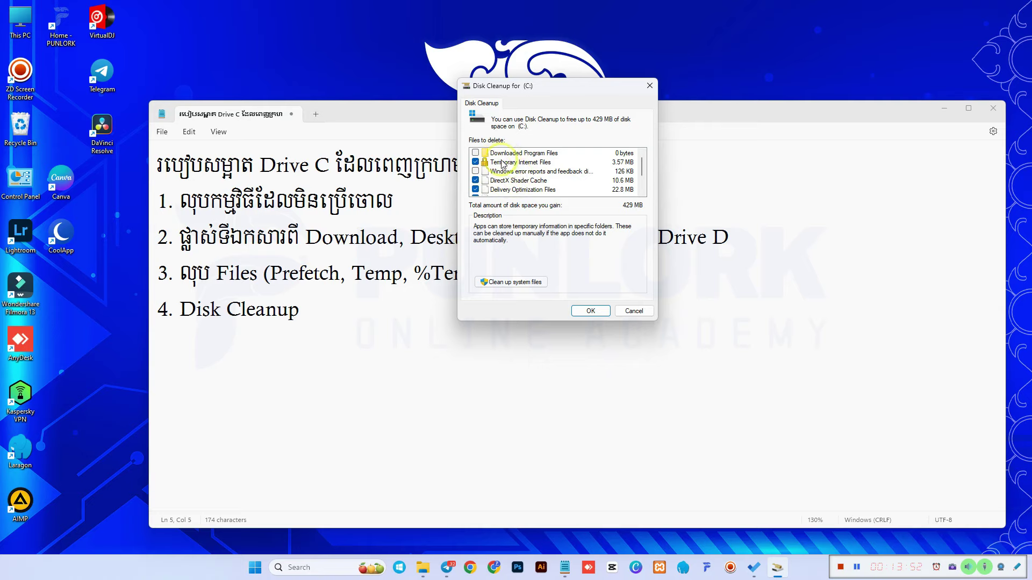
pyautogui.click(476, 171)
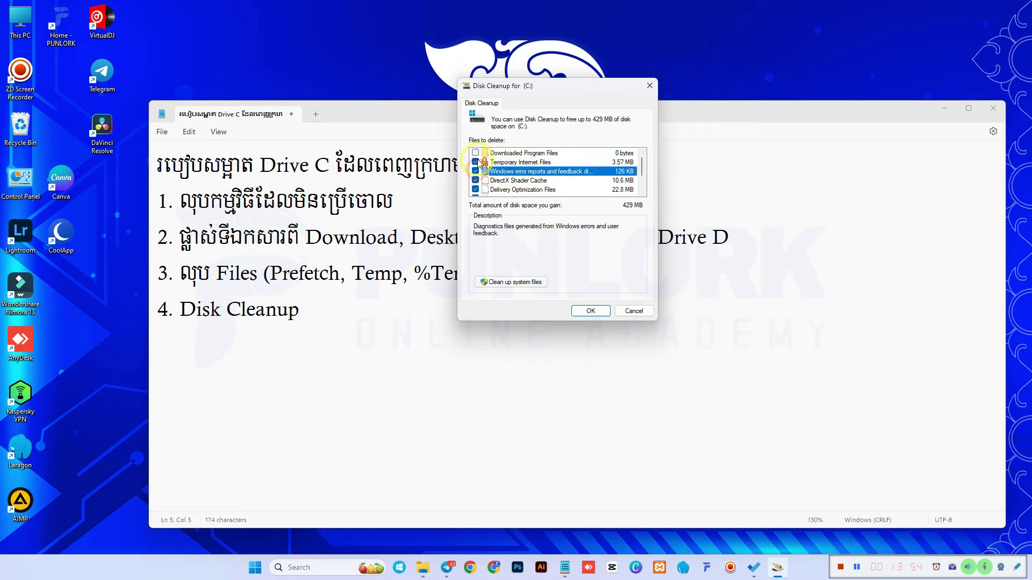
pyautogui.scroll(-1, 518, 177)
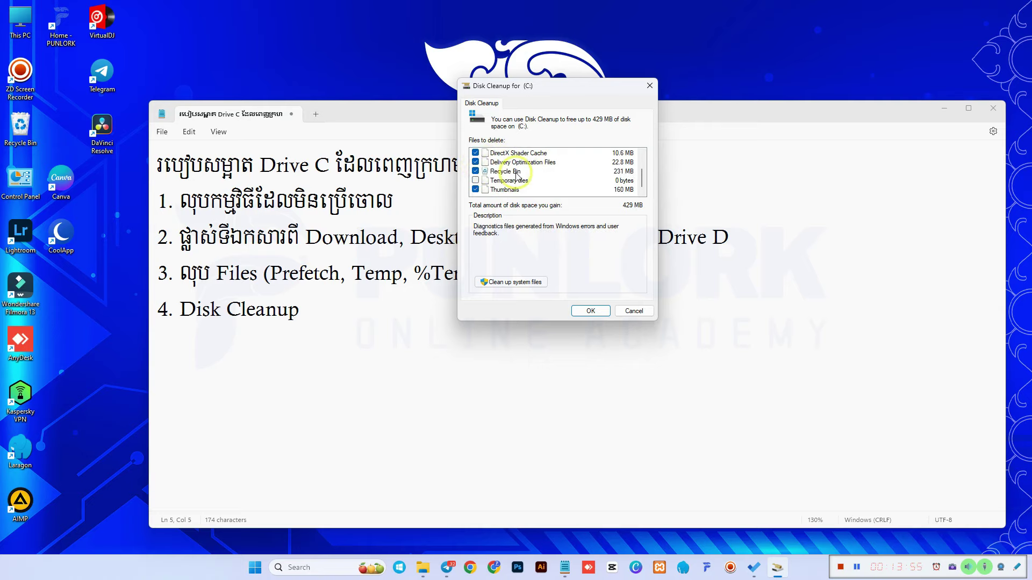
pyautogui.click(476, 181)
pyautogui.click(590, 310)
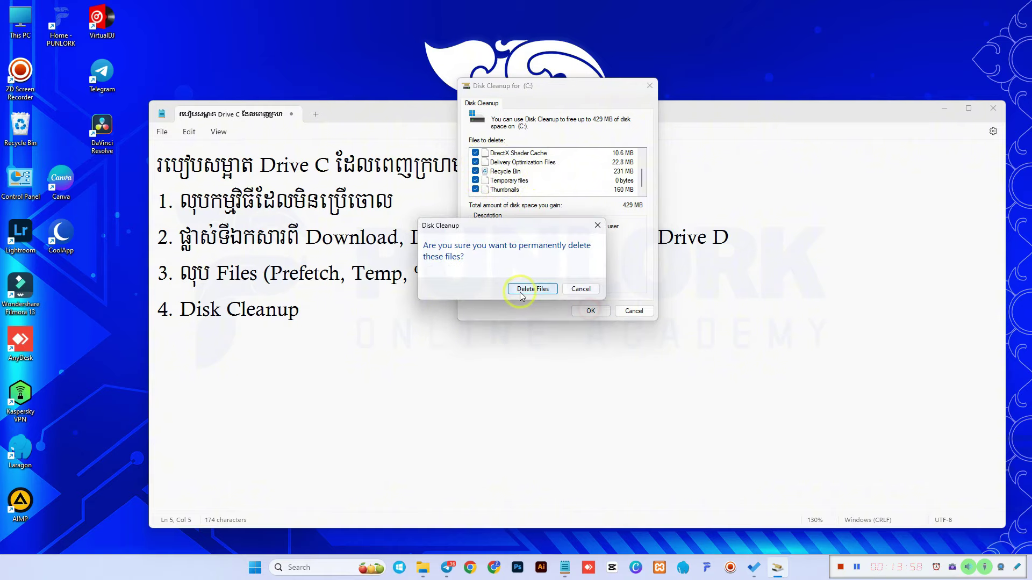
pyautogui.click(530, 290)
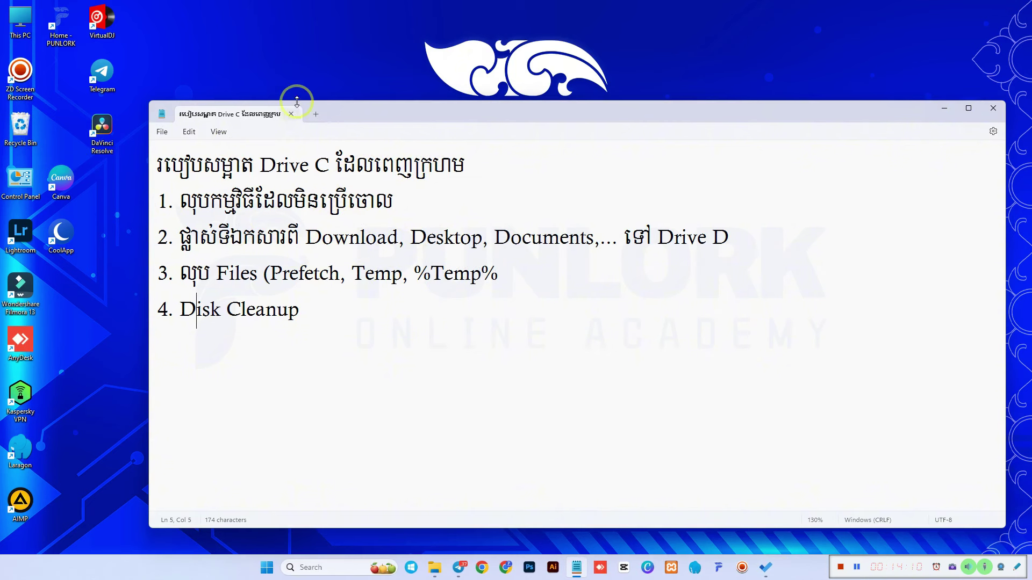
# - Minimize the notes window and empty the Recycle Bin, confirming the permanent deletion of its items
pyautogui.click(943, 107)
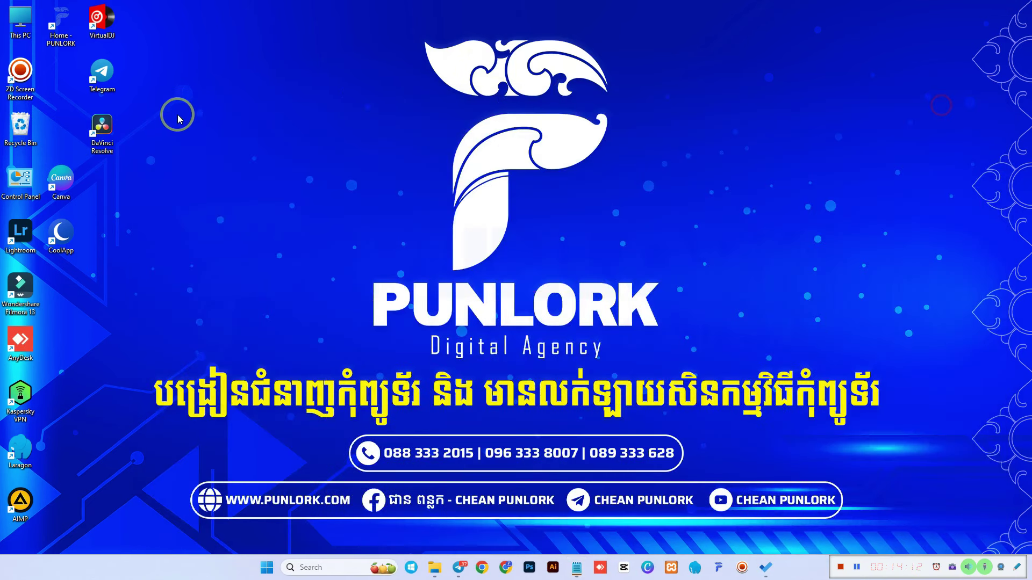
pyautogui.rightClick(19, 123)
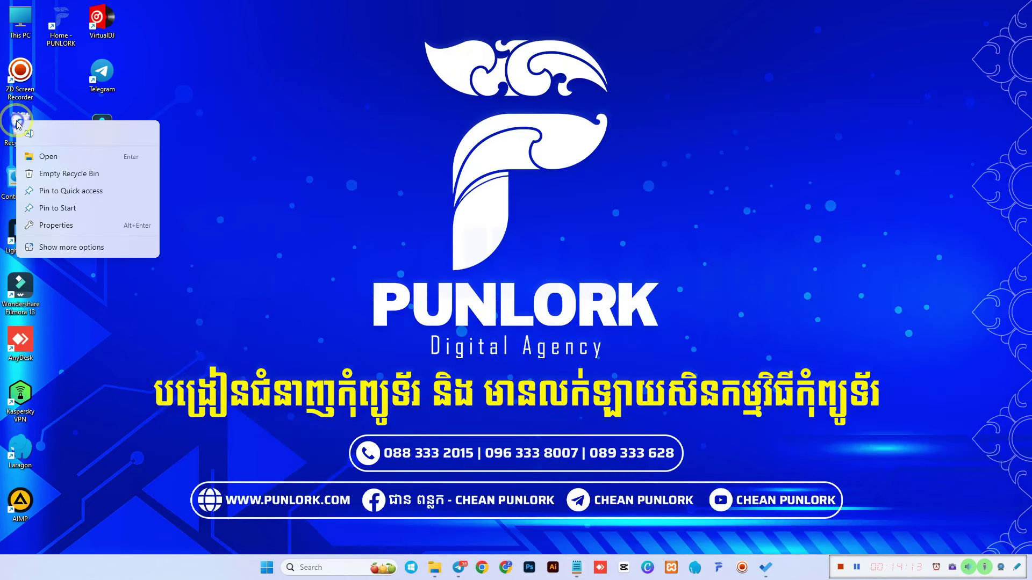
pyautogui.click(95, 174)
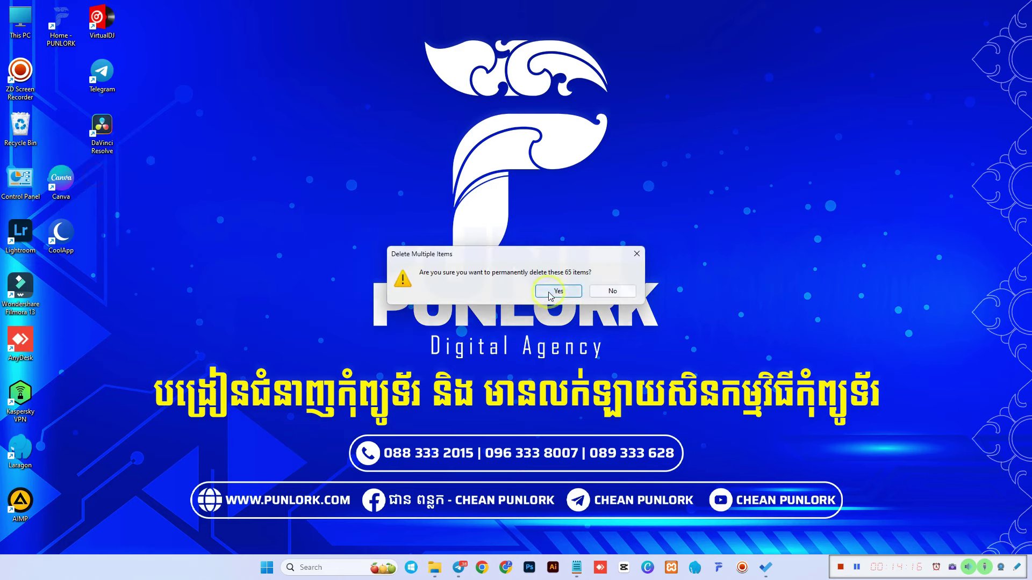
pyautogui.click(548, 291)
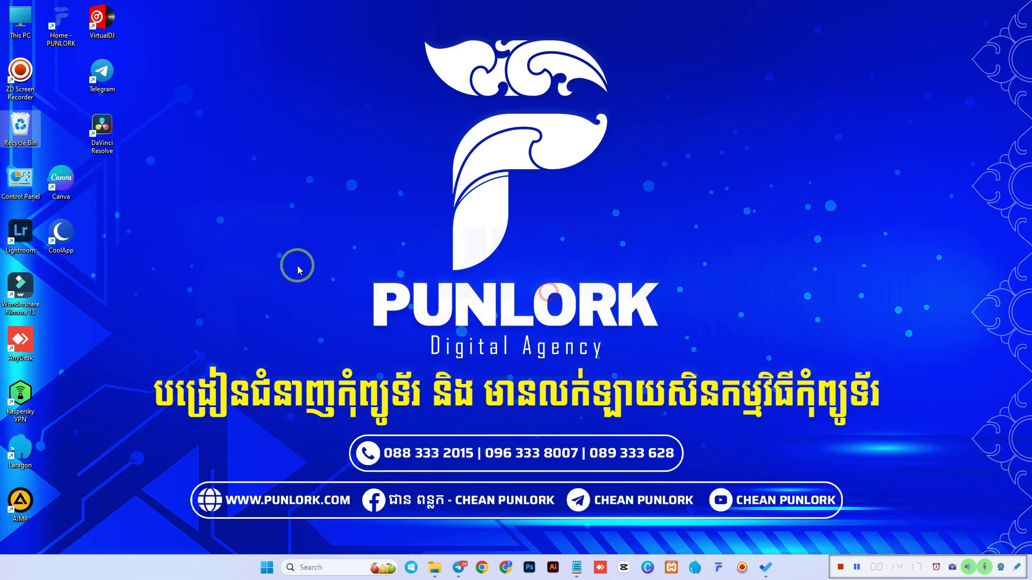
pyautogui.click(30, 126)
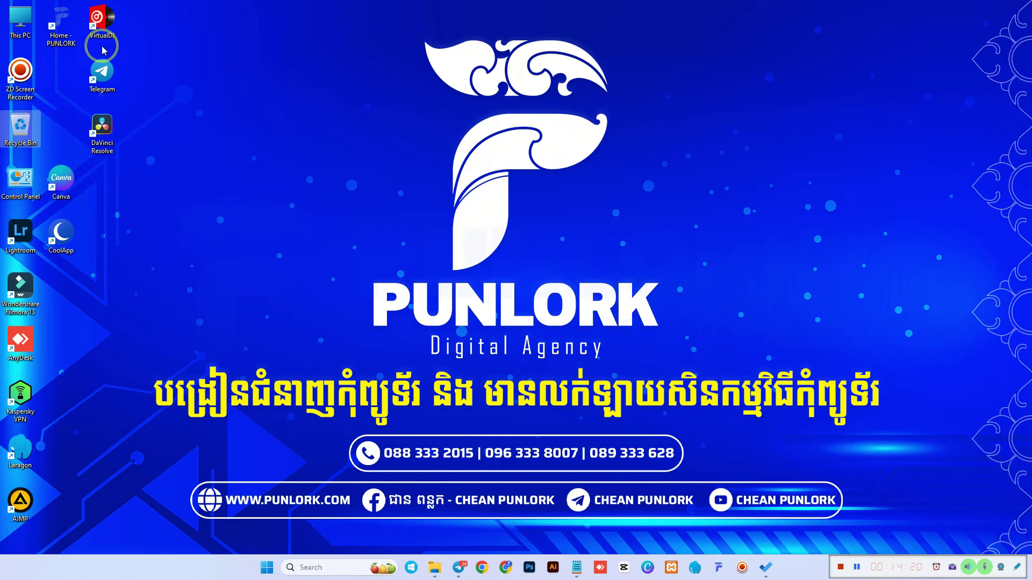
# - Check the free space of Local Disk (C:) in This PC, look at the drive's top-level folders, and close the window
pyautogui.doubleClick(11, 21)
pyautogui.click(228, 160)
pyautogui.click(202, 110)
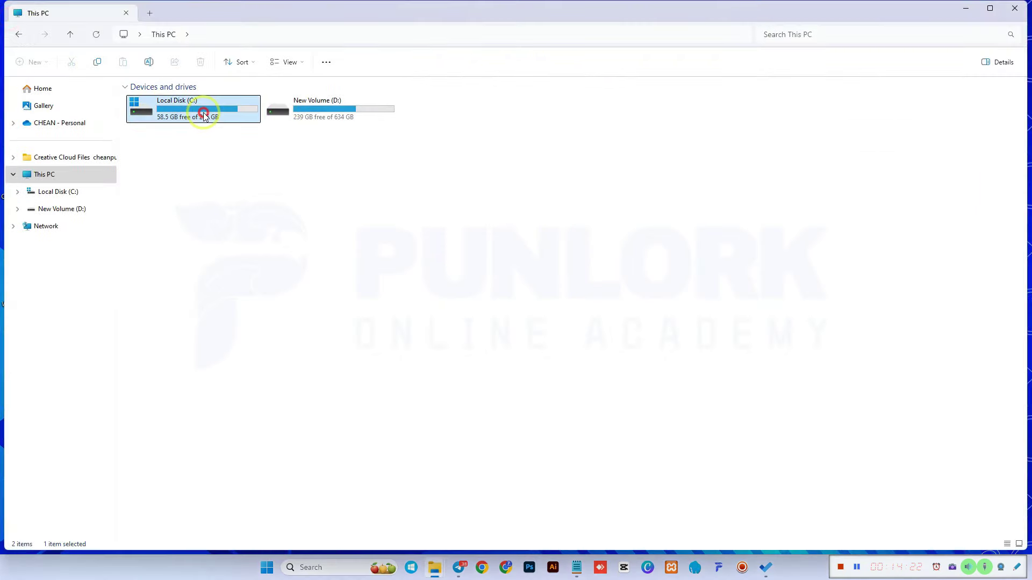
pyautogui.click(217, 144)
pyautogui.click(214, 115)
pyautogui.moveTo(197, 111)
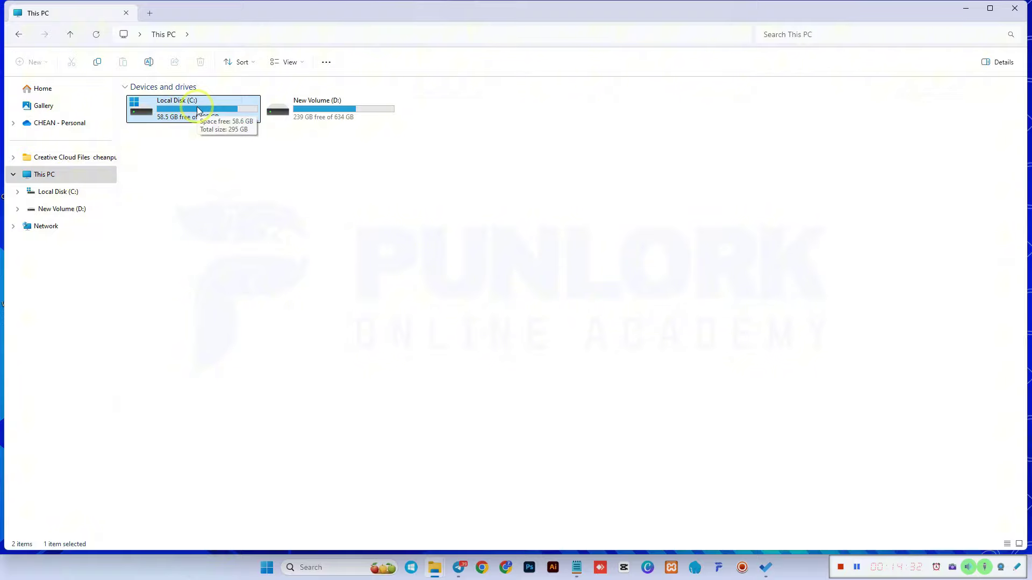
pyautogui.doubleClick(198, 110)
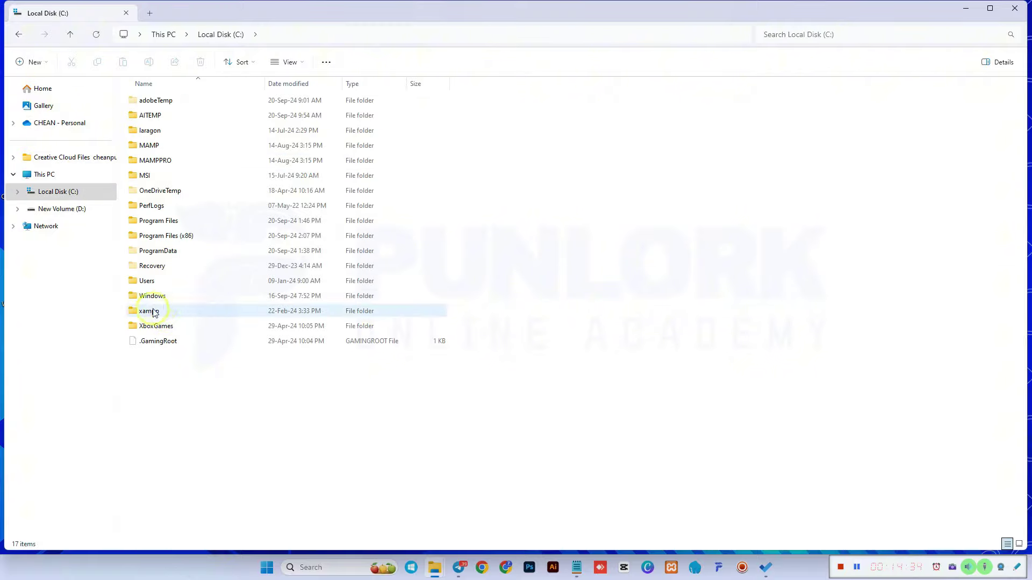
pyautogui.click(18, 34)
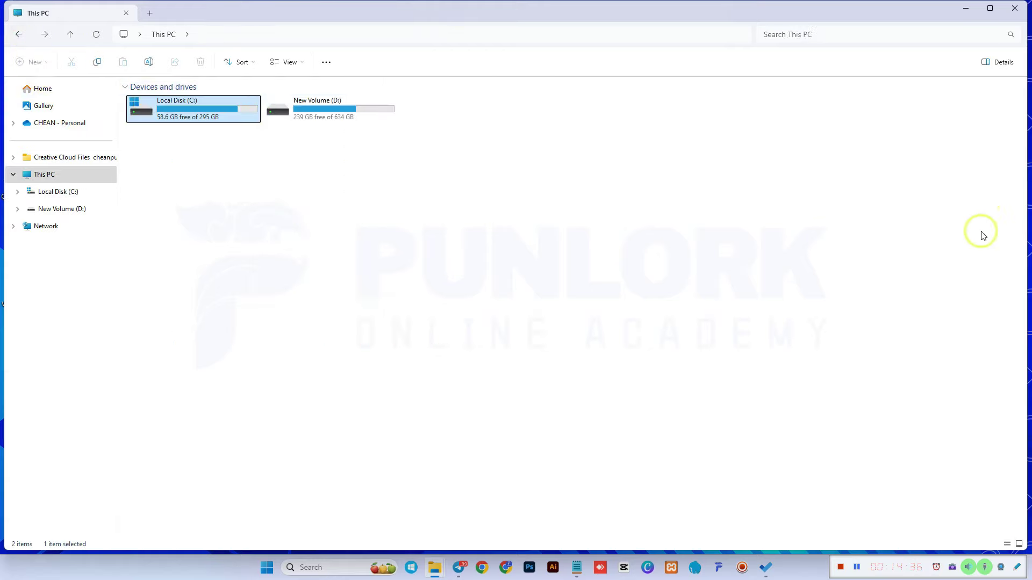
pyautogui.click(436, 141)
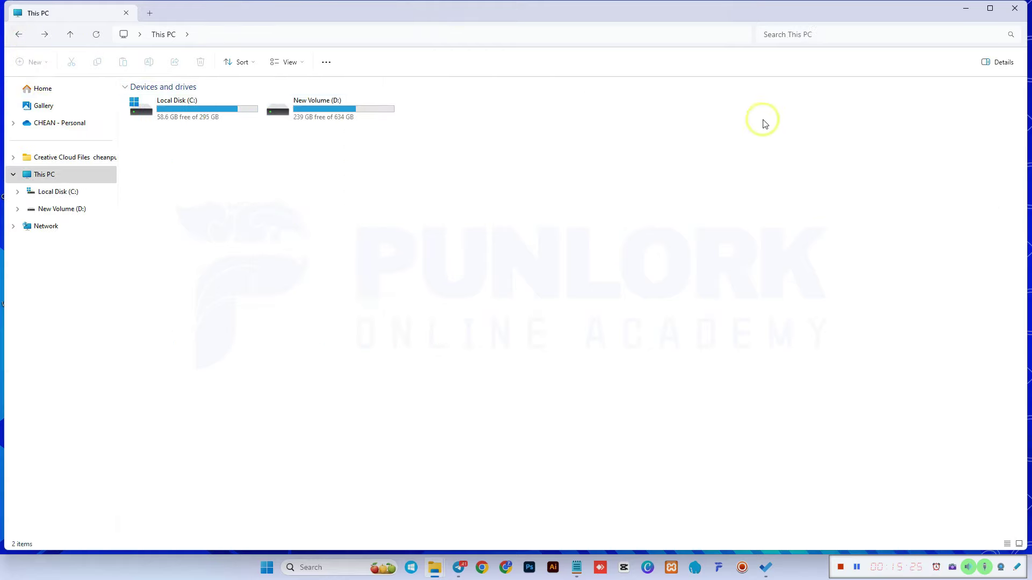
pyautogui.click(1014, 9)
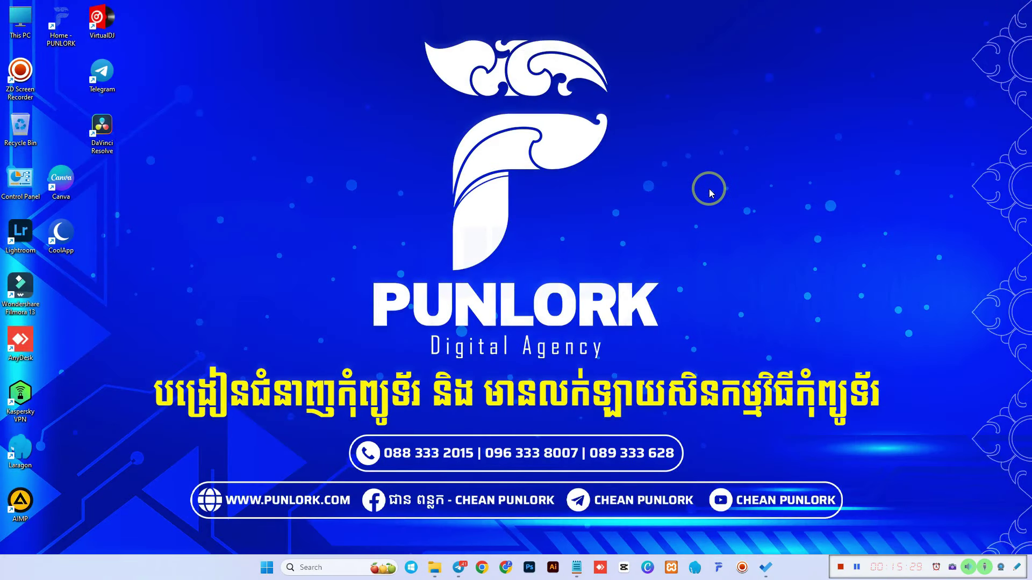